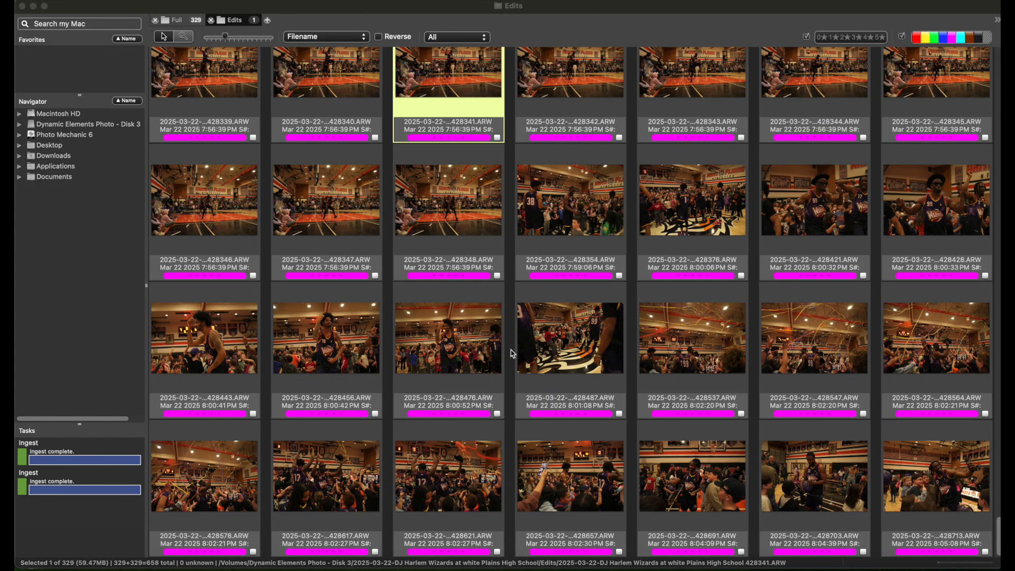
Scroll back through the event's thumbnails and open the first frame of the dunk sequence, 428313, in preview
{"action": "scroll", "coordinate": [512, 353], "scroll_direction": "up", "scroll_amount": 4}
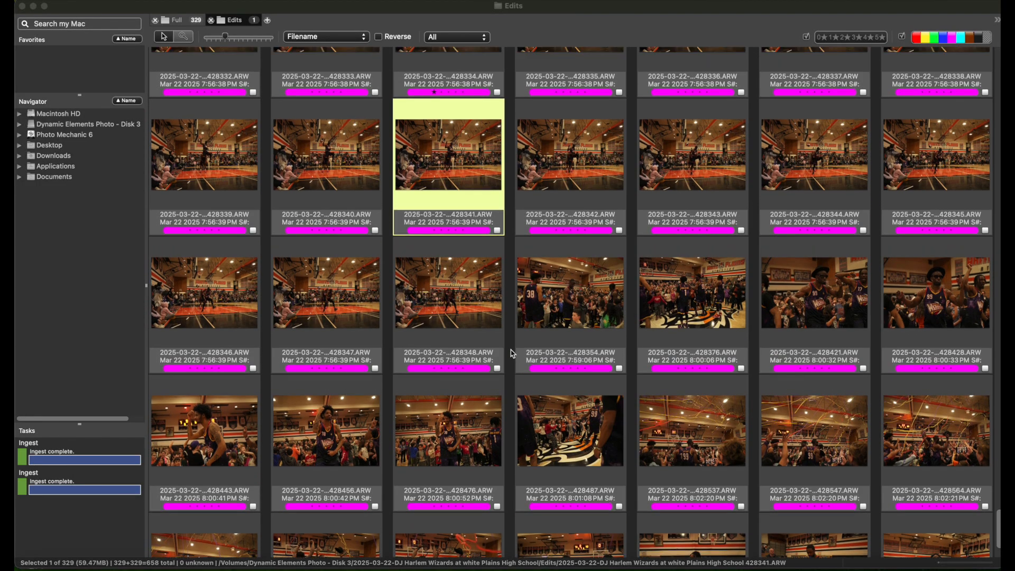
{"action": "scroll", "coordinate": [512, 353], "scroll_direction": "up", "scroll_amount": 10}
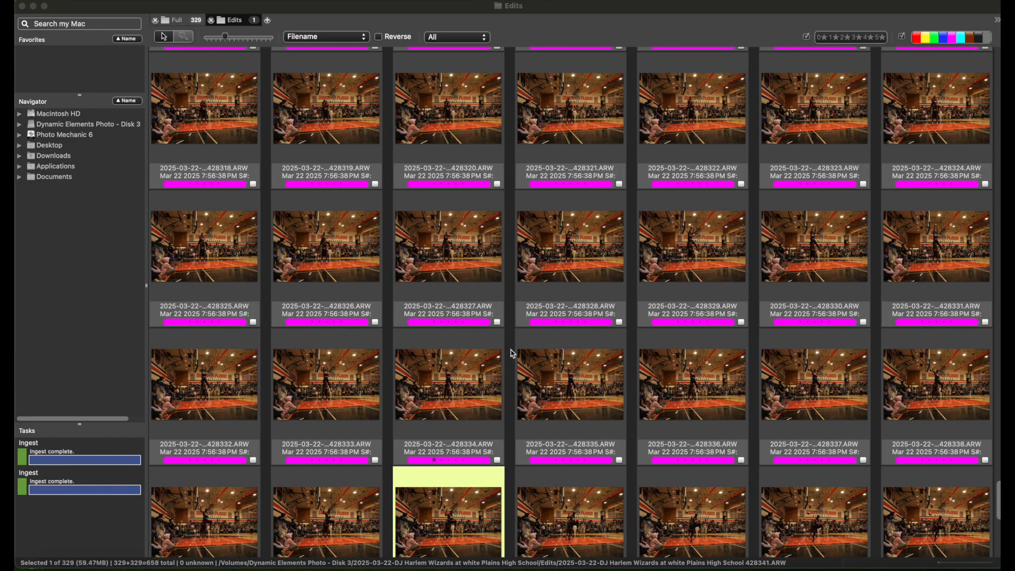
{"action": "scroll", "coordinate": [511, 353], "scroll_direction": "up", "scroll_amount": 3}
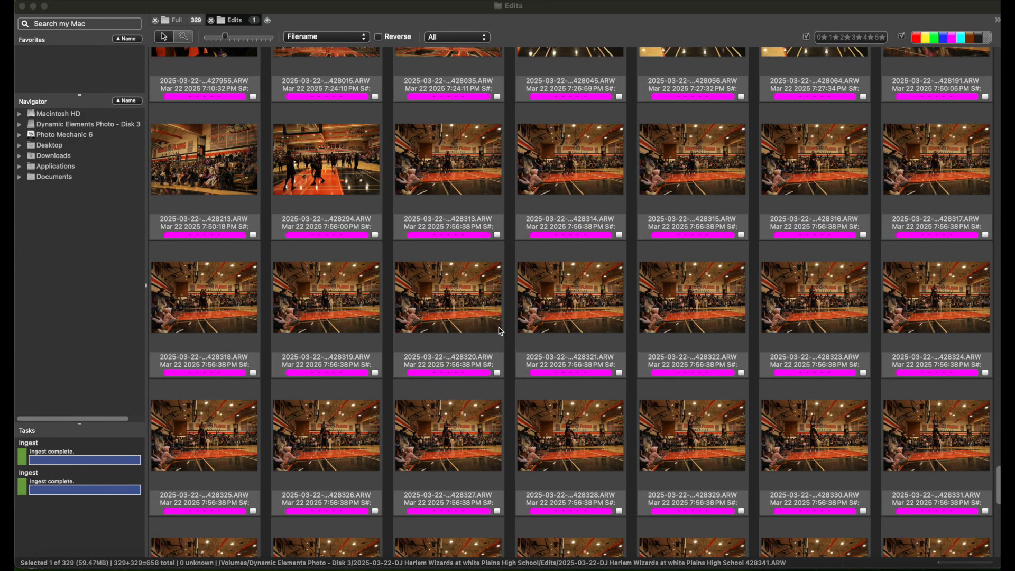
{"action": "double_click", "coordinate": [442, 168]}
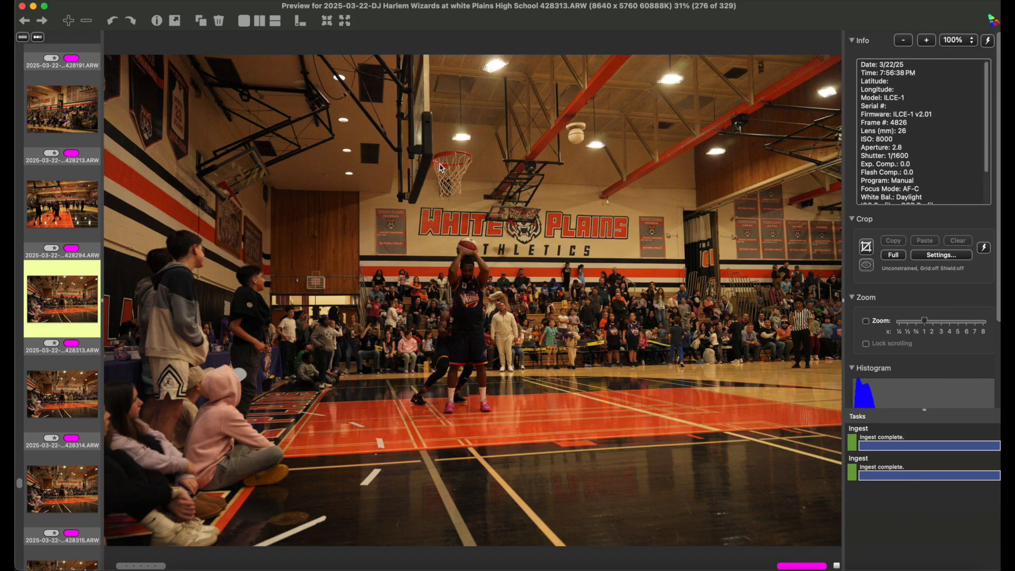
Step frame by frame through the dunk sequence to review each shot
{"action": "key", "text": "Right"}
{"action": "key", "text": "Right"}
{"action": "key", "text": "Right"}
{"action": "key", "text": "Right"}
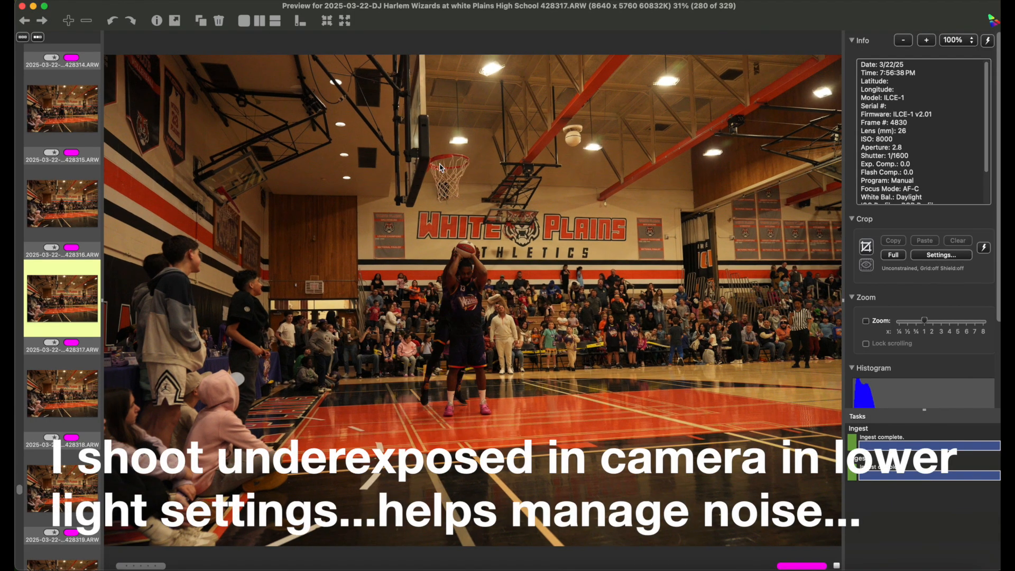
{"action": "key", "text": "Right"}
{"action": "key", "text": "Right"}
{"action": "key", "text": "Right"}
{"action": "key", "text": "Right"}
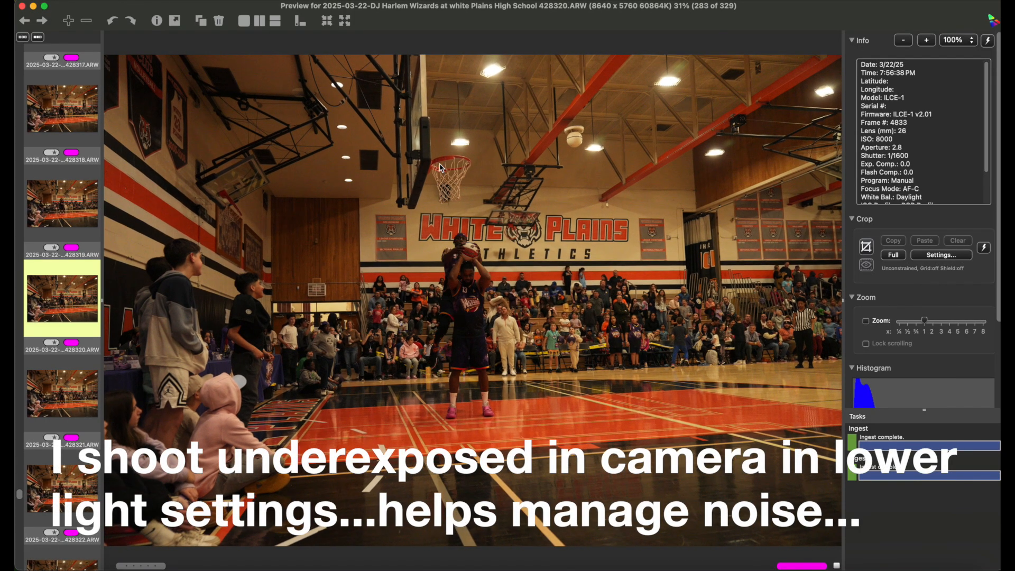
{"action": "key", "text": "Right"}
{"action": "key", "text": "Right"}
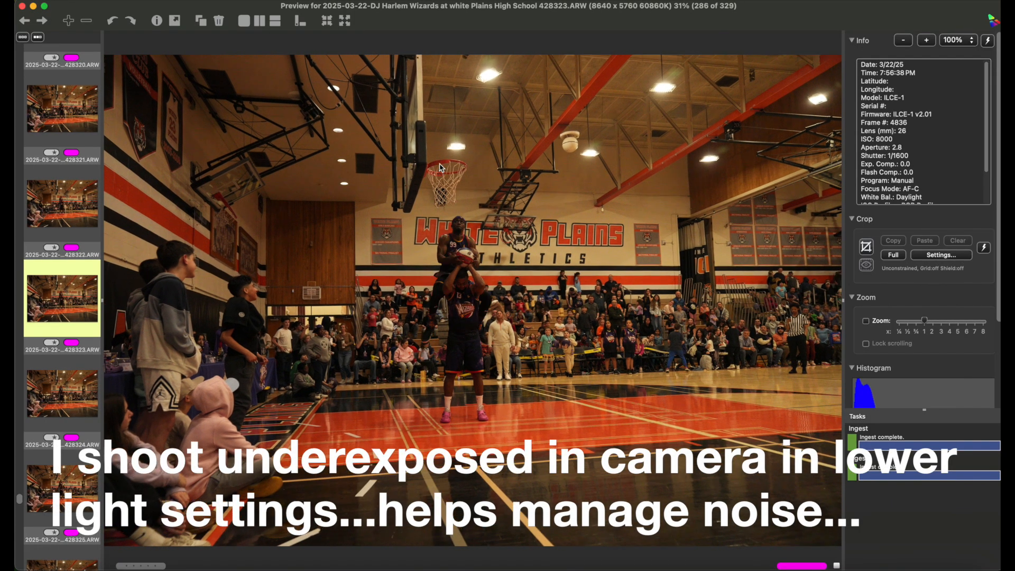
{"action": "key", "text": "Right"}
{"action": "key", "text": "Right"}
{"action": "key", "text": "Right"}
{"action": "key", "text": "Right"}
{"action": "key", "text": "Right"}
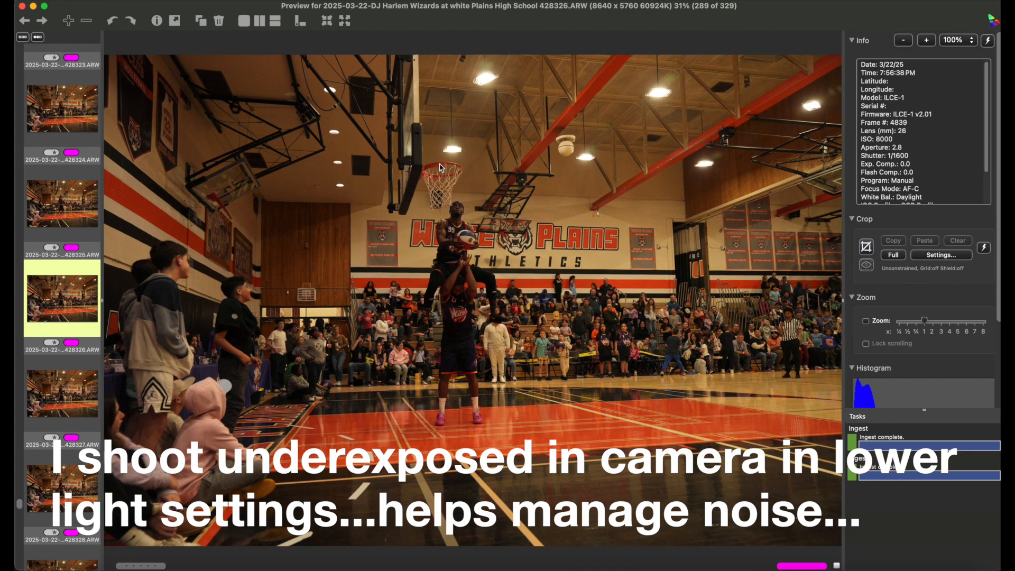
{"action": "key", "text": "Right"}
{"action": "key", "text": "Right"}
{"action": "key", "text": "Right"}
{"action": "key", "text": "Right"}
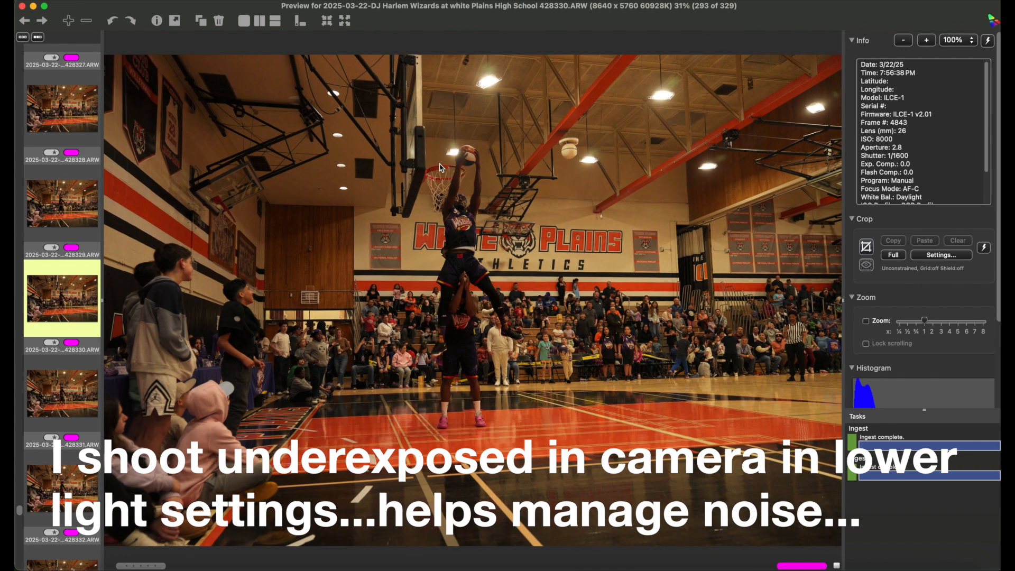
{"action": "key", "text": "Right"}
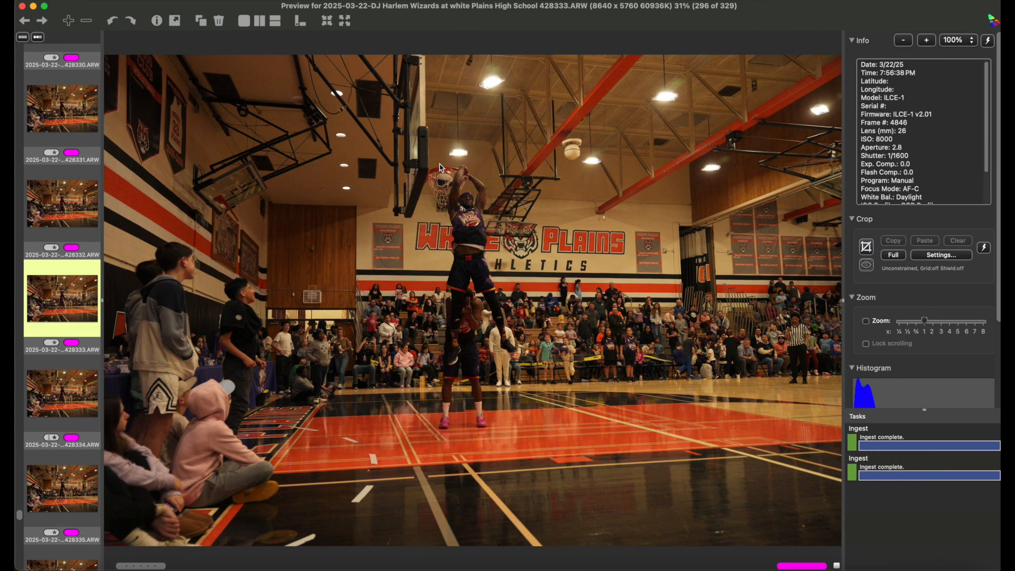
{"action": "key", "text": "Right"}
{"action": "key", "text": "Right"}
{"action": "key", "text": "Right"}
{"action": "key", "text": "Right"}
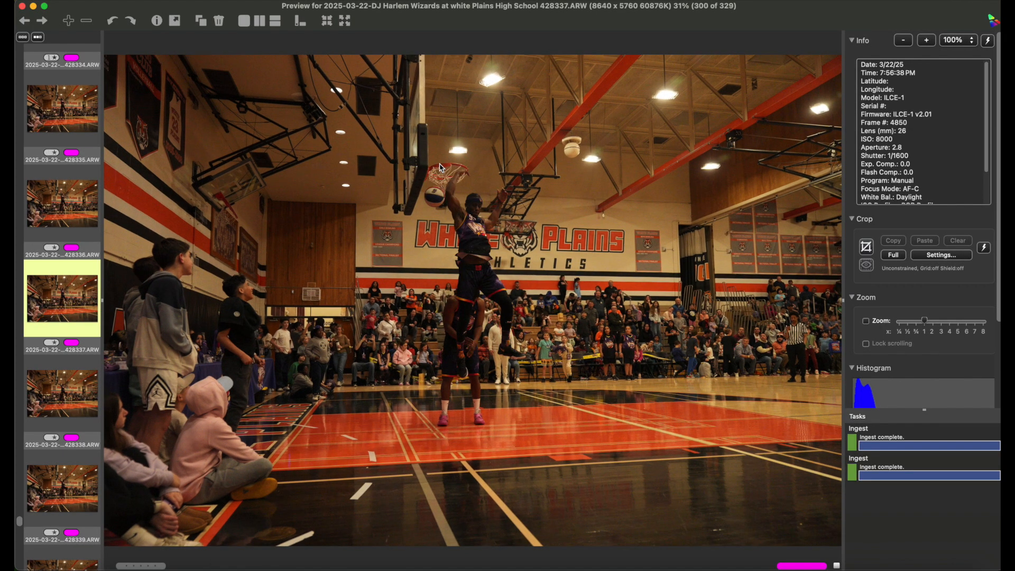
{"action": "key", "text": "Right"}
{"action": "key", "text": "Right"}
{"action": "key", "text": "Right"}
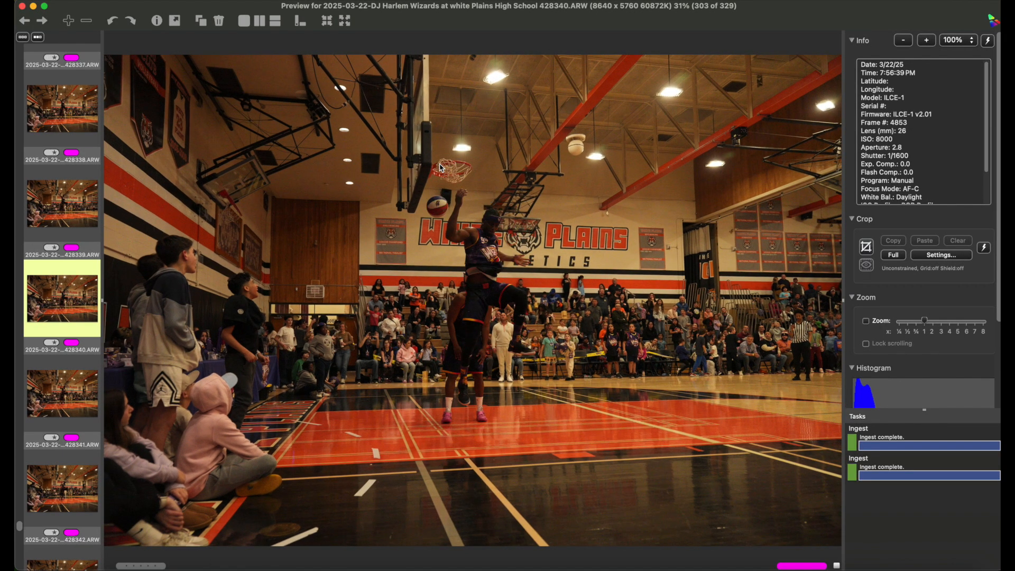
{"action": "key", "text": "Right"}
{"action": "key", "text": "Right"}
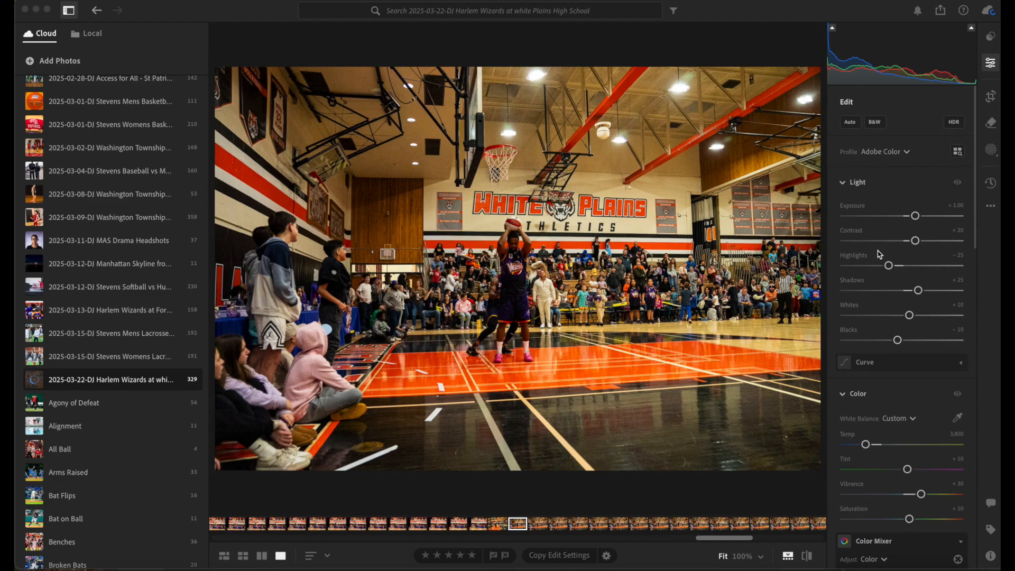
Open the crop tool in Lightroom and set a 16 x 9 aspect in portrait orientation
{"action": "left_click", "coordinate": [991, 97]}
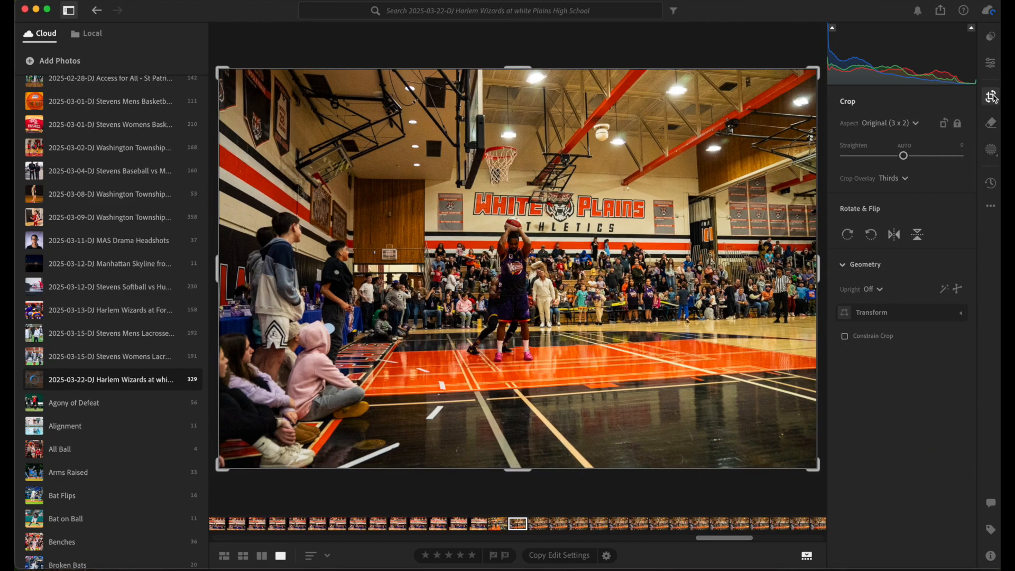
{"action": "left_click", "coordinate": [919, 126]}
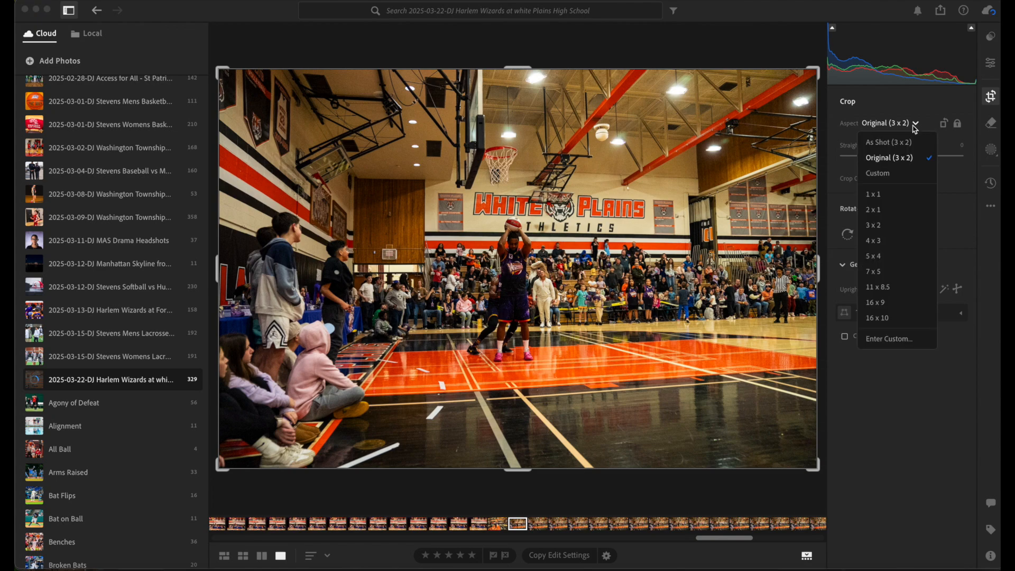
{"action": "left_click", "coordinate": [887, 308]}
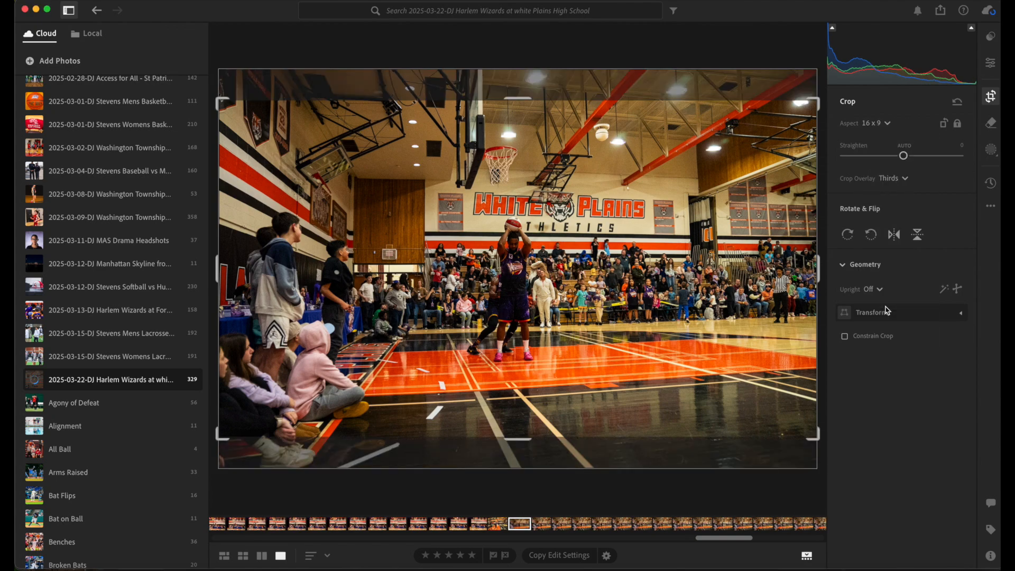
{"action": "left_click", "coordinate": [944, 124]}
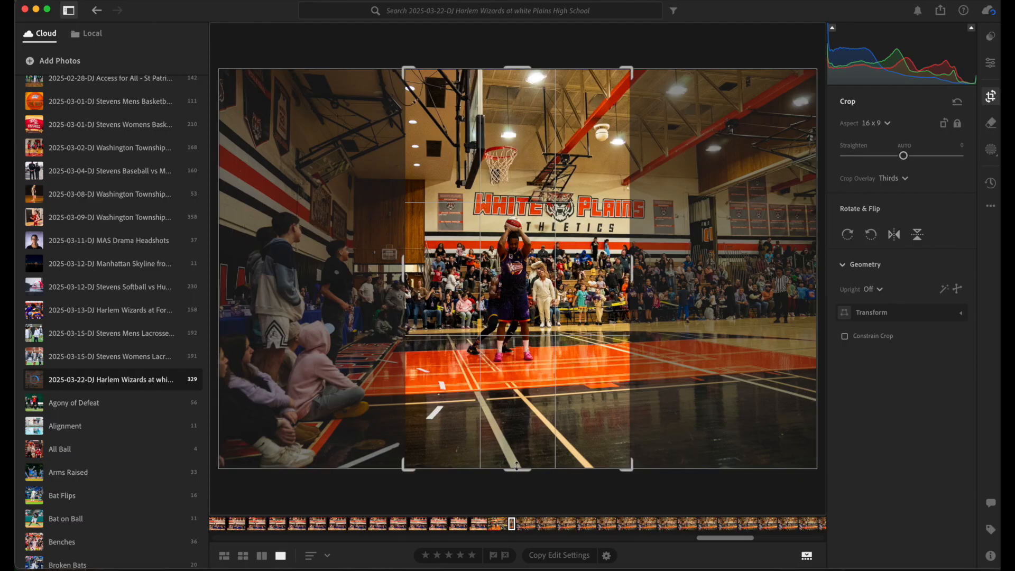
Resize the vertical crop frame by its top and bottom edges to frame the shooter and hoop
{"action": "left_click_drag", "start_coordinate": [517, 465], "coordinate": [512, 447]}
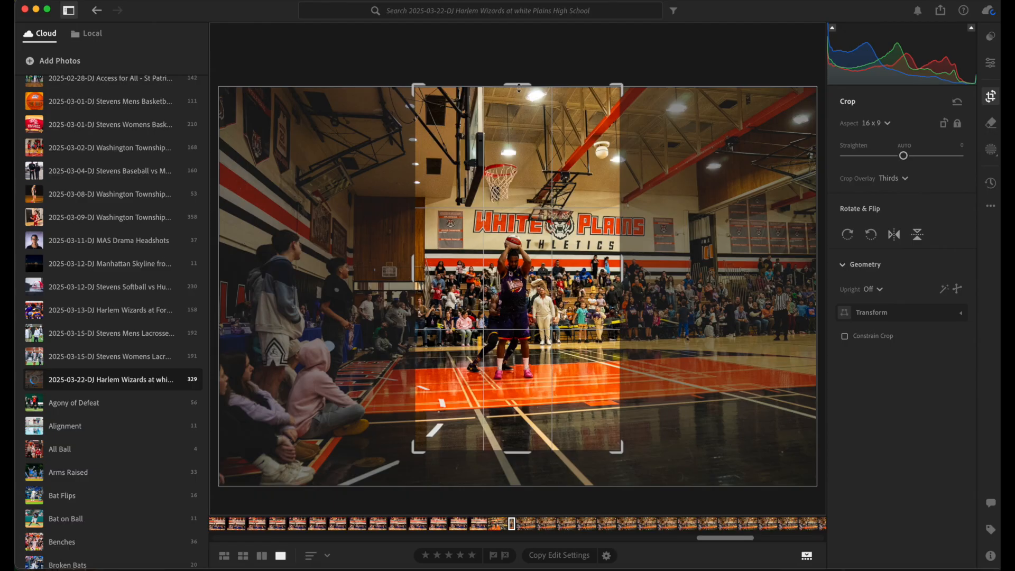
{"action": "left_click_drag", "start_coordinate": [517, 88], "coordinate": [515, 103]}
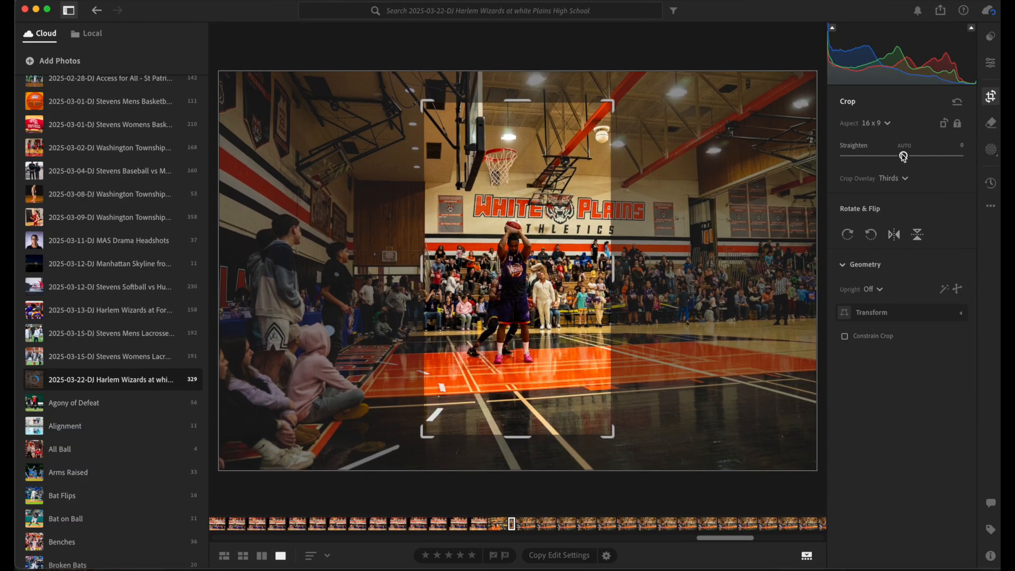
Straighten the photo to about +2.36 and apply the crop
{"action": "left_click_drag", "start_coordinate": [903, 156], "coordinate": [905, 153]}
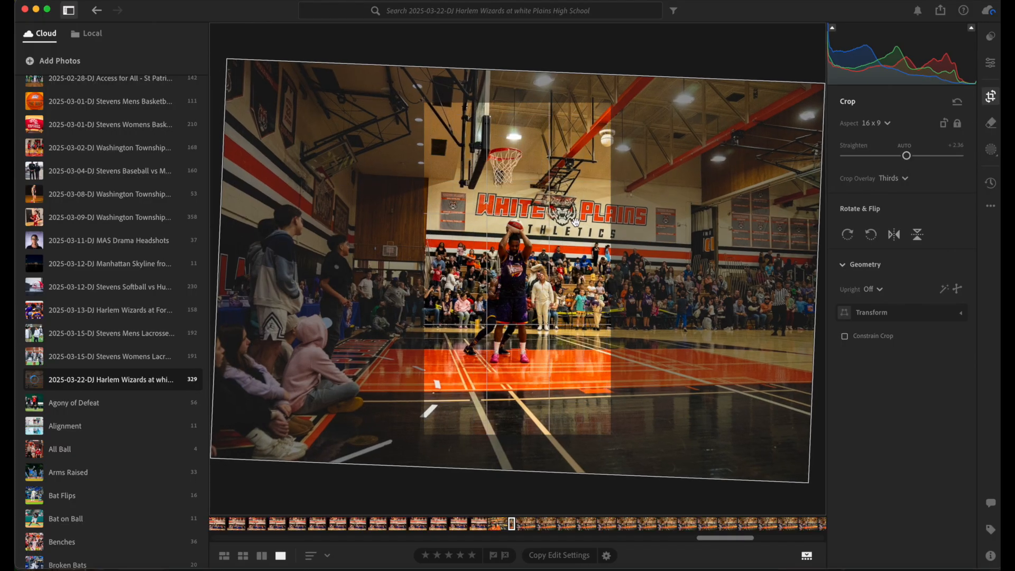
{"action": "key", "text": "Return"}
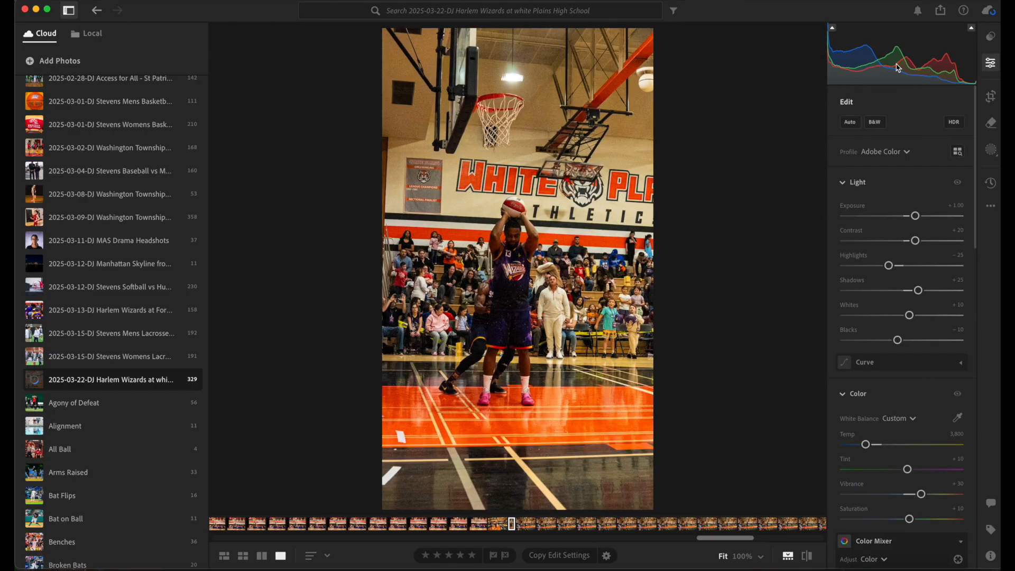
Reopen the crop and refine the straighten angle to about +1.42, returning to the edit controls
{"action": "left_click", "coordinate": [990, 96]}
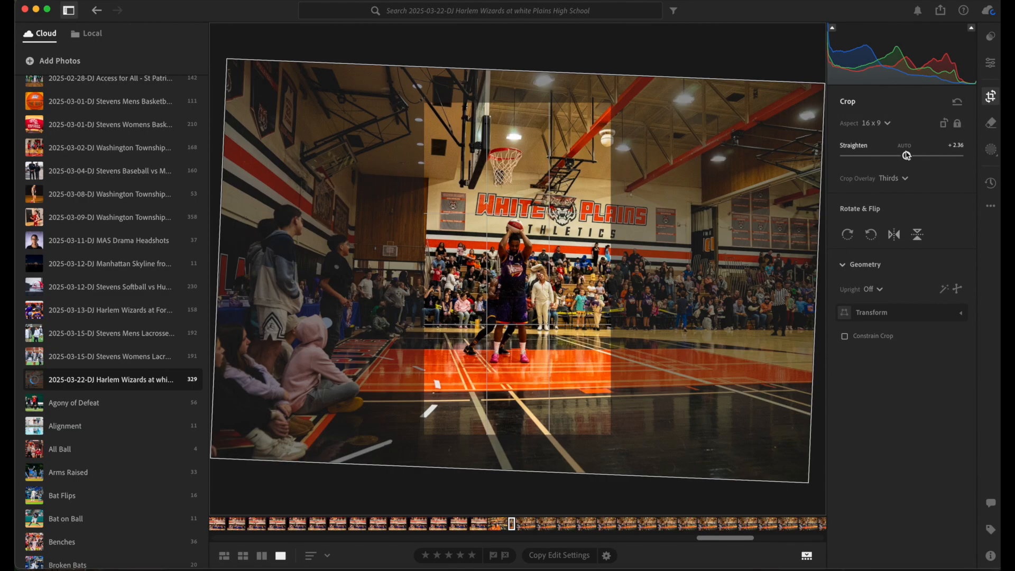
{"action": "left_click_drag", "start_coordinate": [906, 155], "coordinate": [907, 157]}
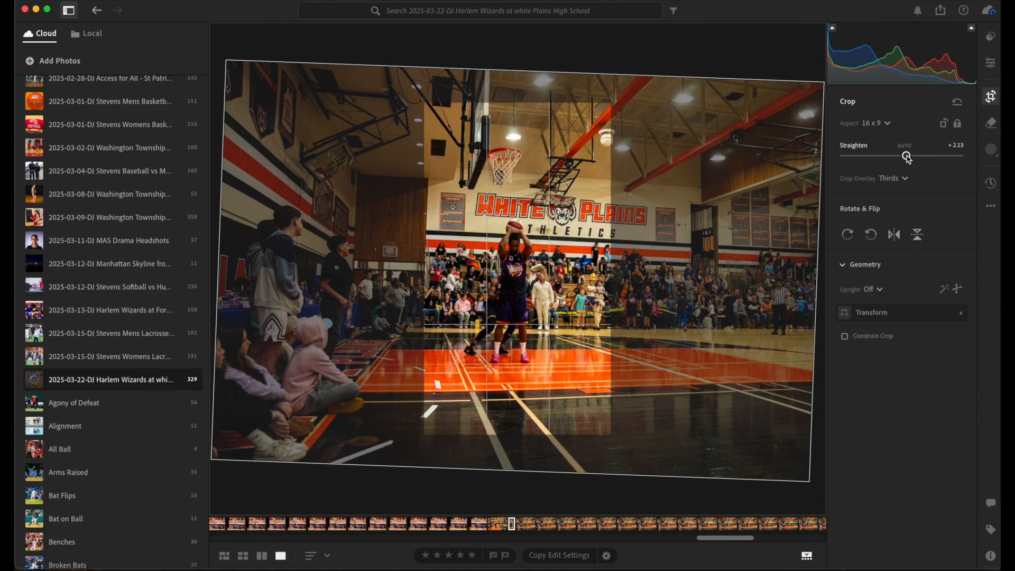
{"action": "key", "text": "e"}
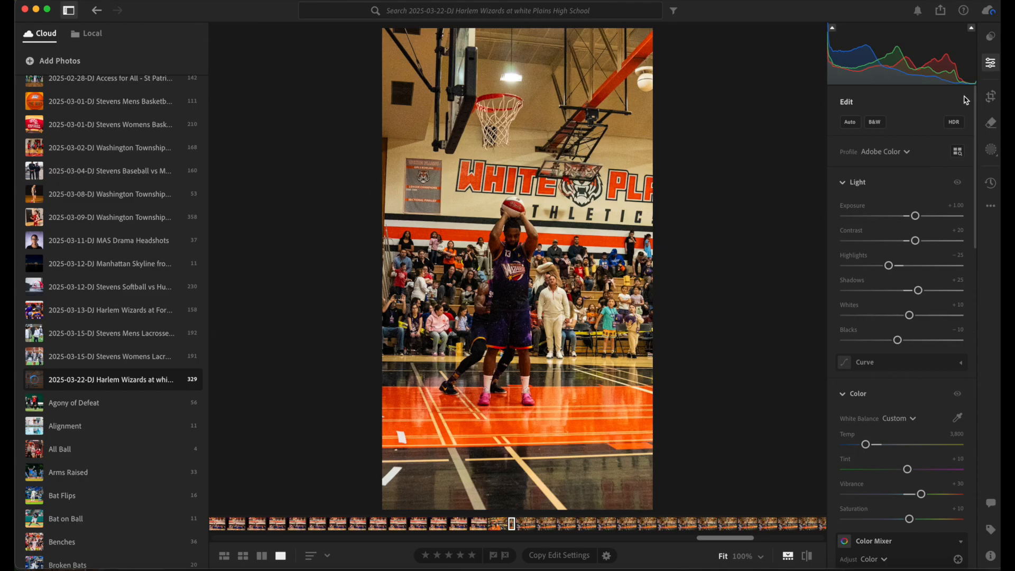
{"action": "left_click", "coordinate": [987, 96]}
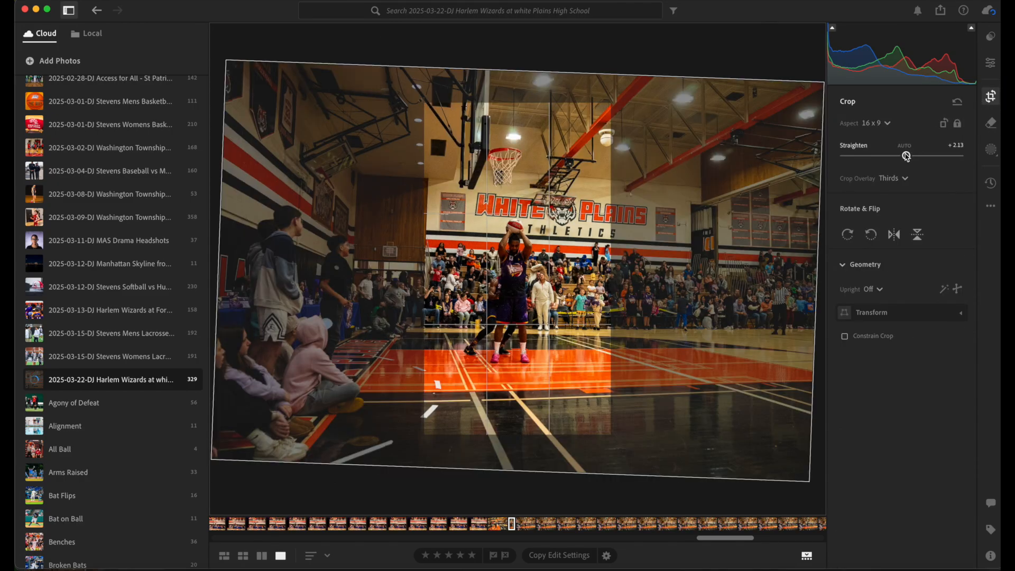
{"action": "left_click_drag", "start_coordinate": [905, 155], "coordinate": [906, 157]}
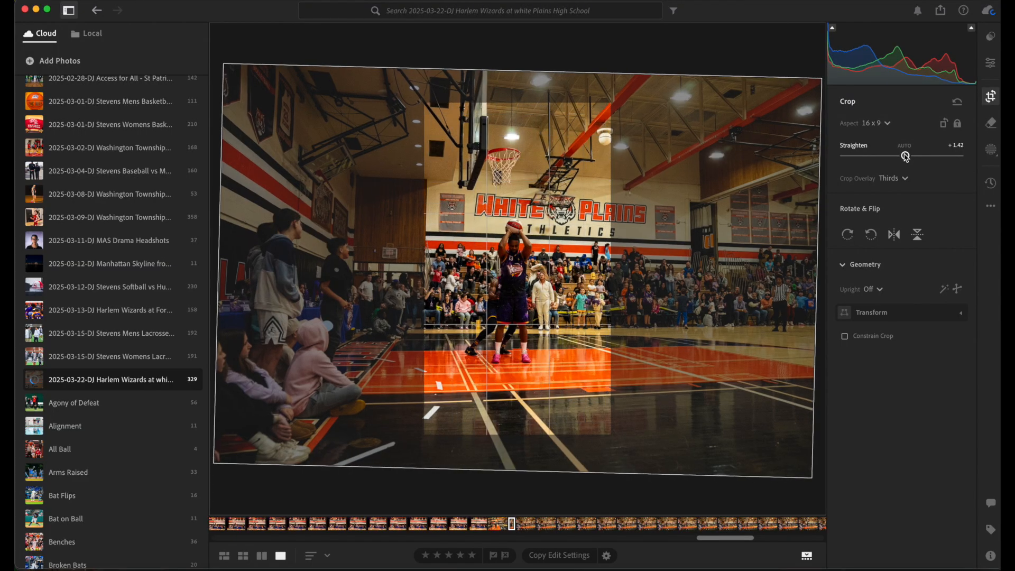
{"action": "key", "text": "e"}
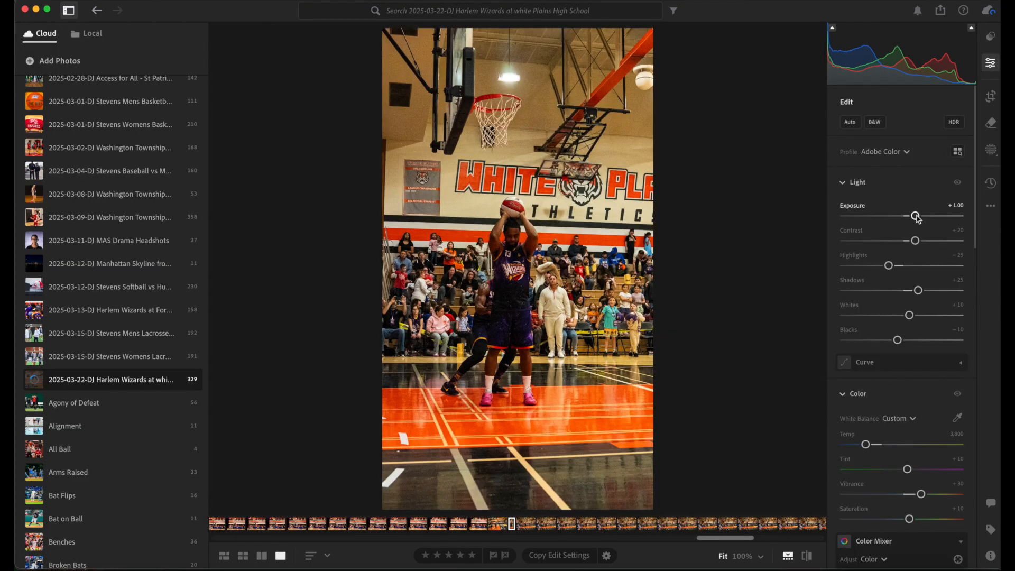
Raise the exposure to about +1.38
{"action": "left_click_drag", "start_coordinate": [915, 217], "coordinate": [923, 217]}
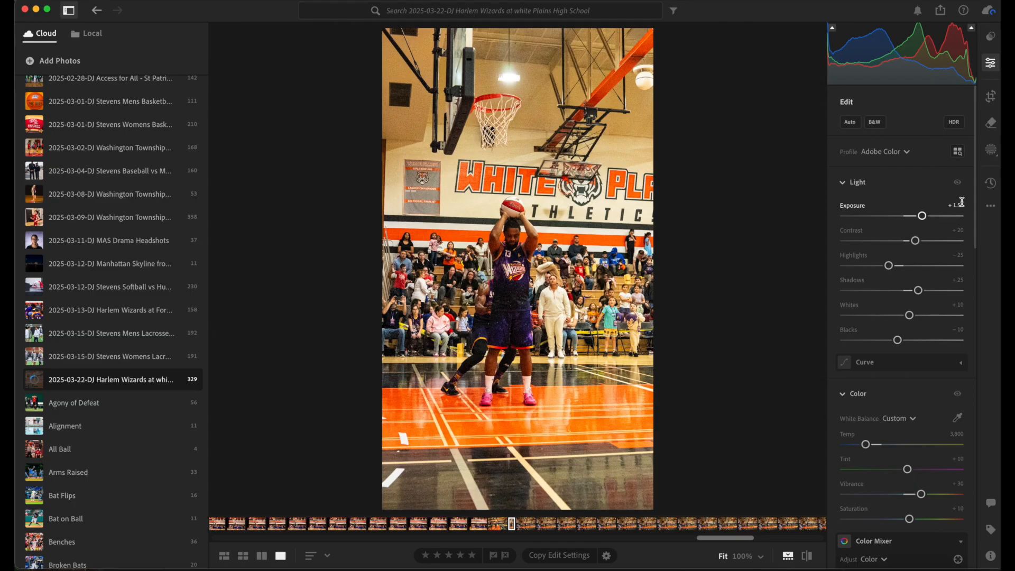
Copy this photo's edit settings, including Crop & Geometry
{"action": "left_click", "coordinate": [992, 207]}
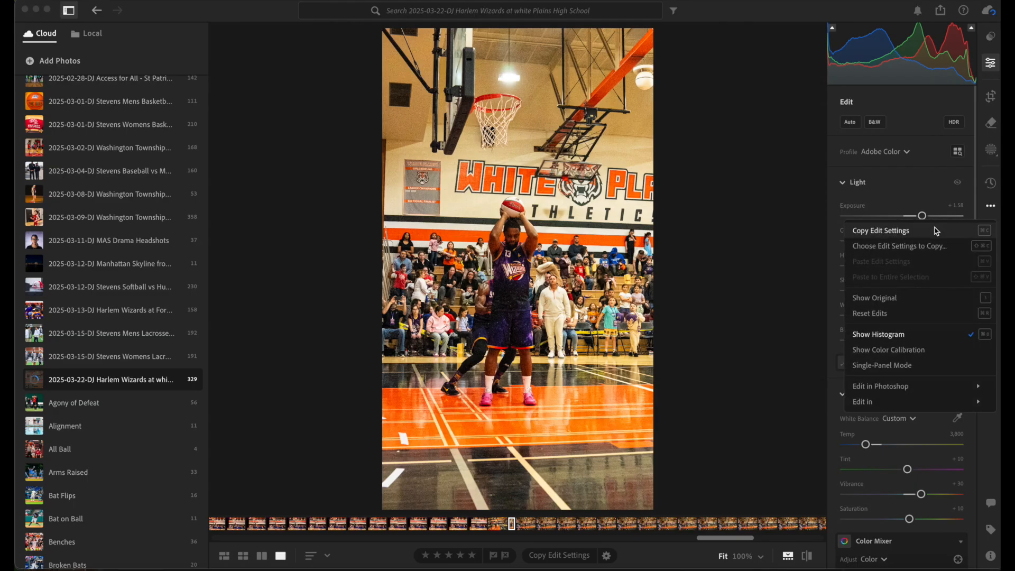
{"action": "left_click", "coordinate": [930, 246]}
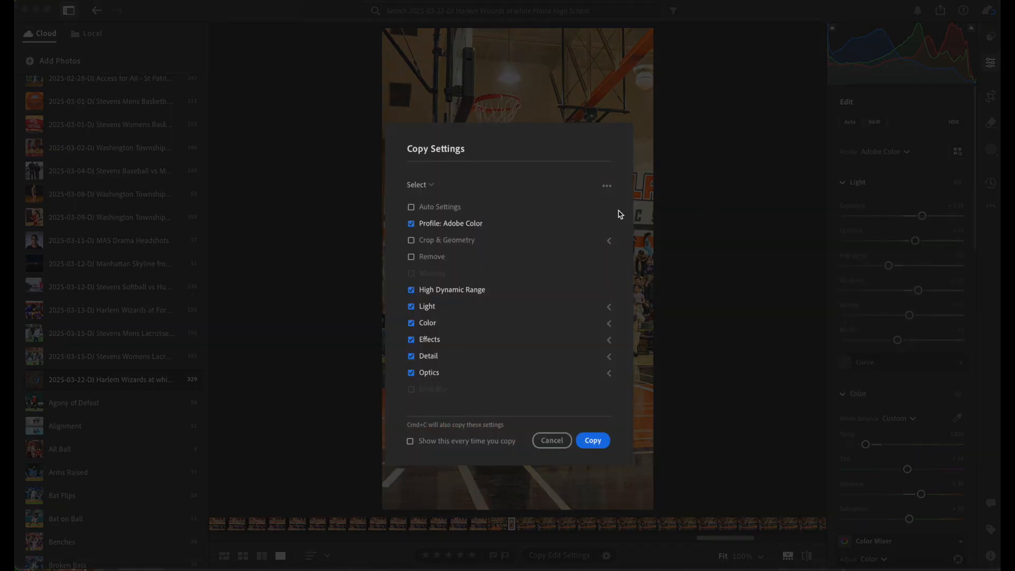
{"action": "left_click", "coordinate": [447, 240]}
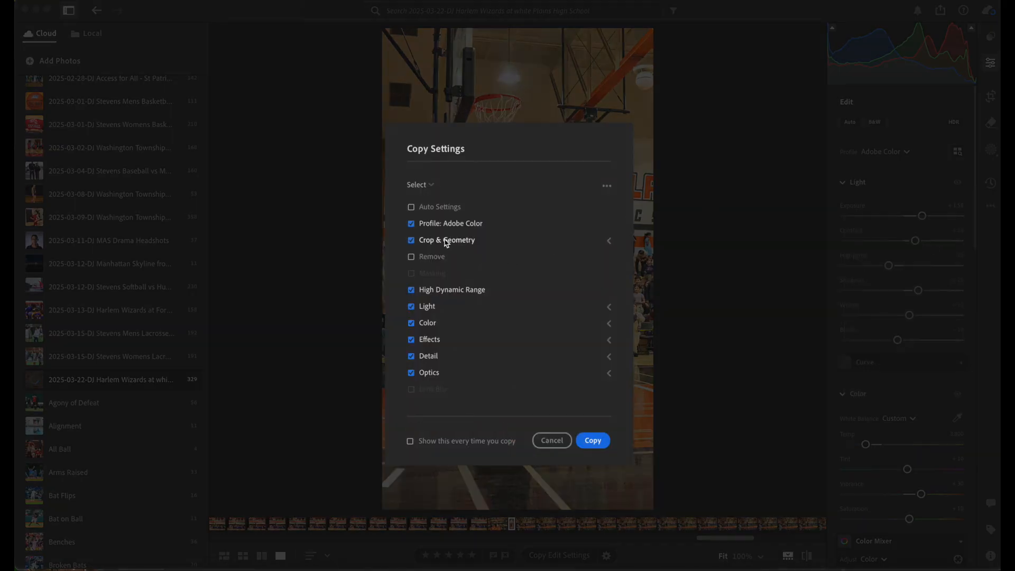
{"action": "left_click", "coordinate": [596, 440]}
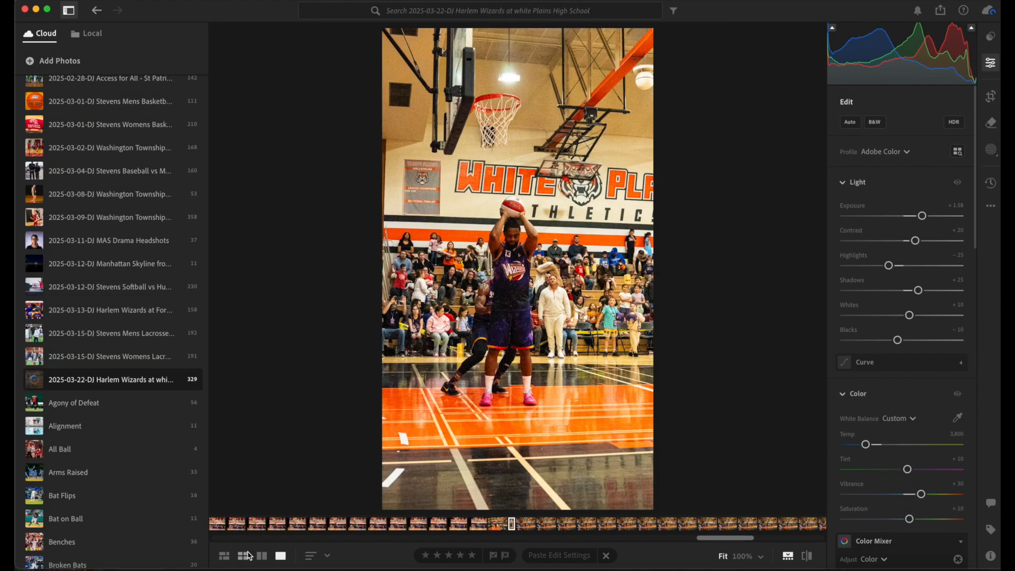
Switch to grid view and scroll through the following photos of the sequence
{"action": "left_click", "coordinate": [243, 556]}
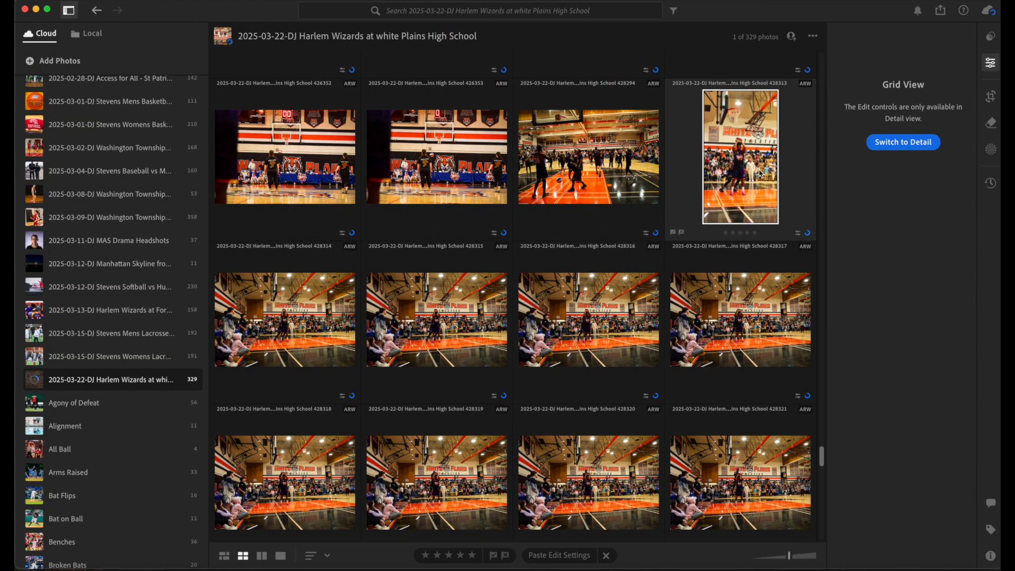
{"action": "scroll", "coordinate": [752, 180], "scroll_direction": "down", "scroll_amount": 10}
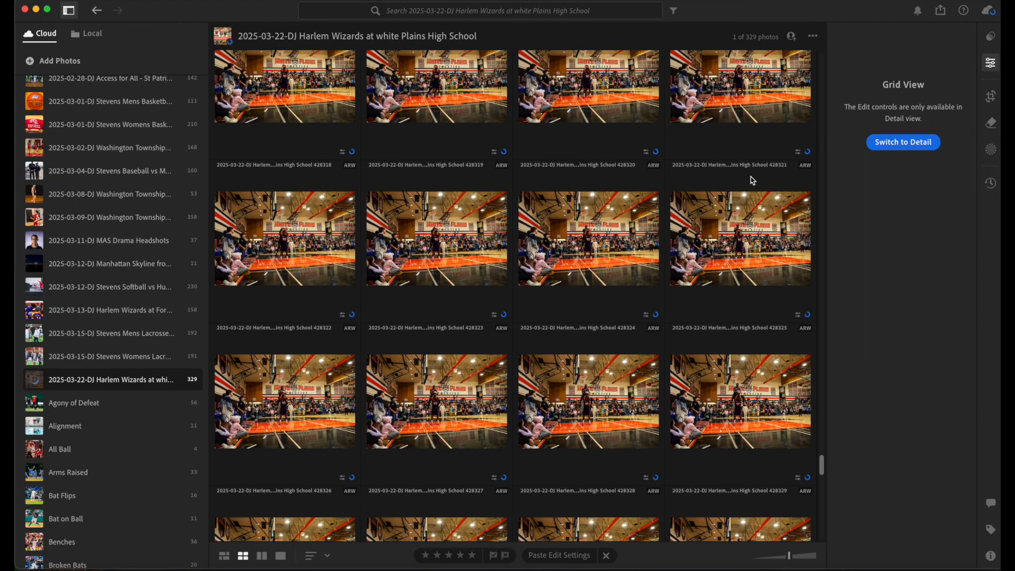
{"action": "scroll", "coordinate": [751, 180], "scroll_direction": "down", "scroll_amount": 8}
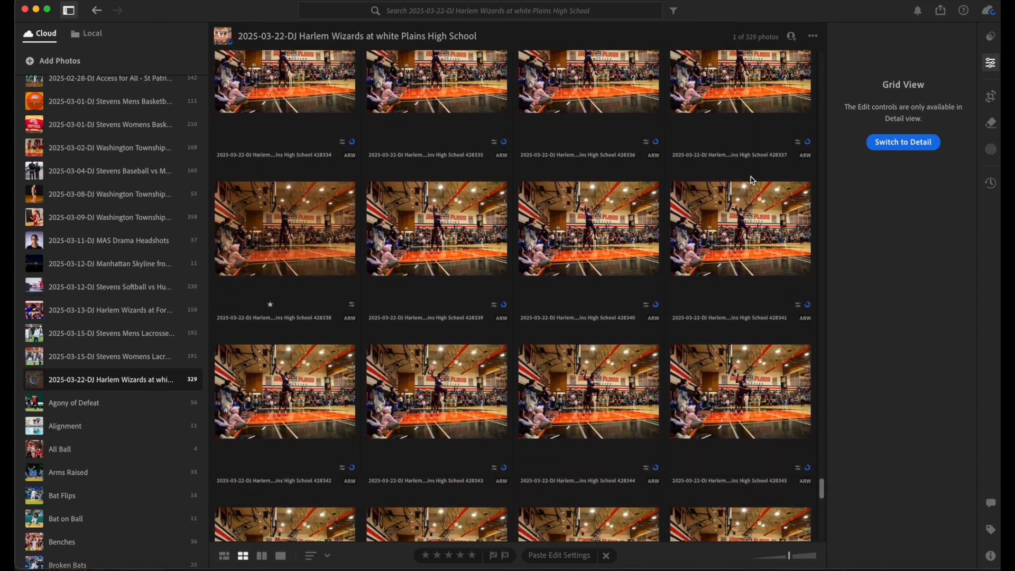
Extend the selection through the last frame of the dunk sequence and paste the copied edit settings onto all 36 selected photos
{"action": "scroll", "coordinate": [752, 181], "scroll_direction": "down", "scroll_amount": 3}
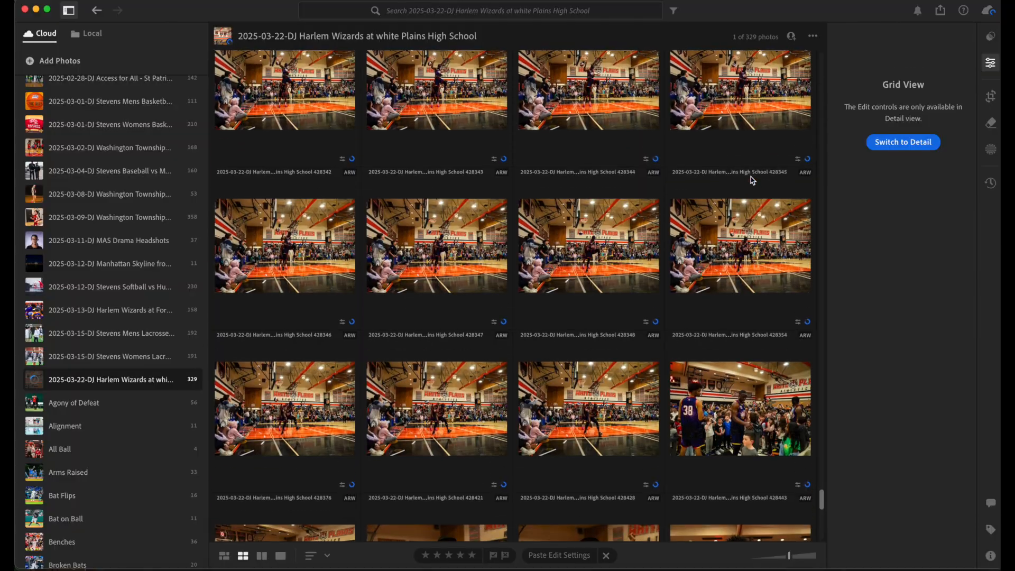
{"action": "left_click", "coordinate": [591, 389], "text": "shift"}
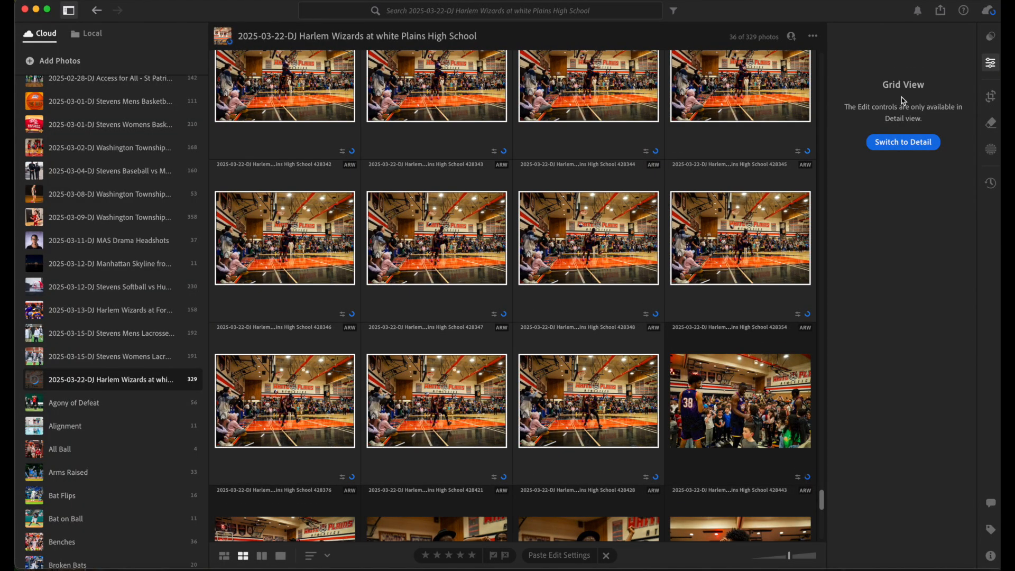
{"action": "key", "text": "super+v"}
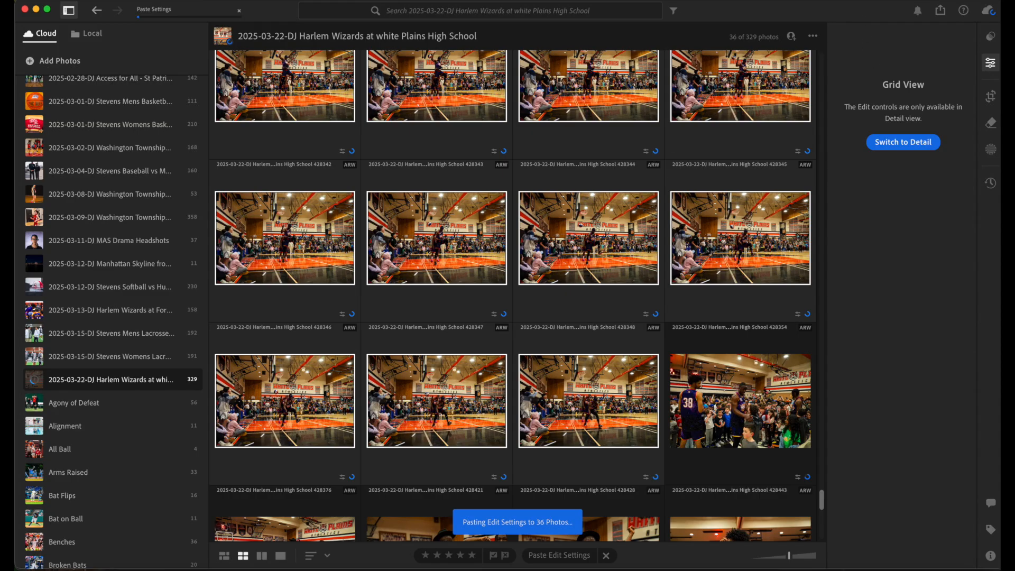
Scroll through the selected photos to review the pasted vertical crops and exposure
{"action": "scroll", "coordinate": [591, 260], "scroll_direction": "up", "scroll_amount": 10}
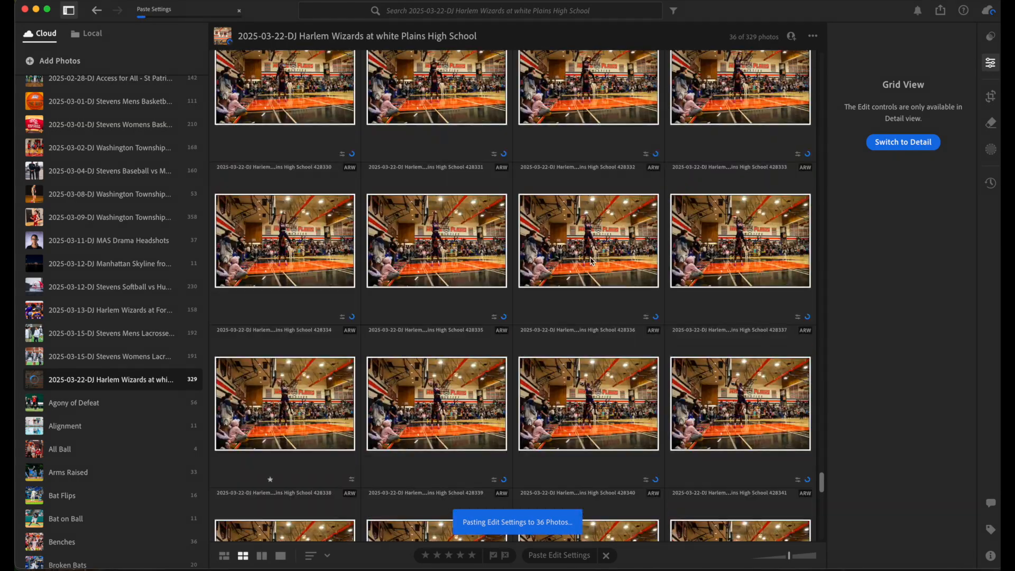
{"action": "scroll", "coordinate": [591, 260], "scroll_direction": "up", "scroll_amount": 4}
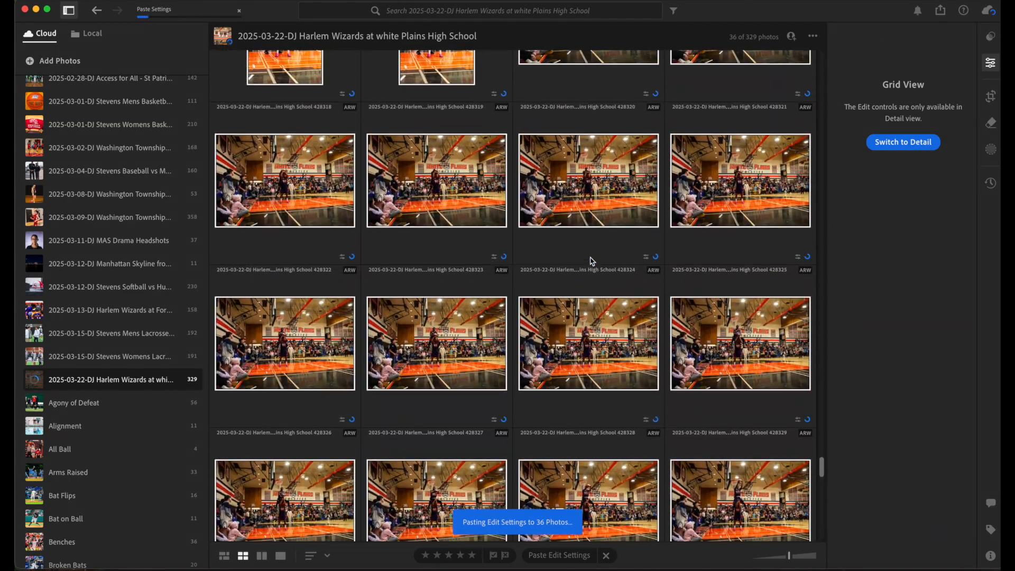
{"action": "scroll", "coordinate": [549, 293], "scroll_direction": "down", "scroll_amount": 12}
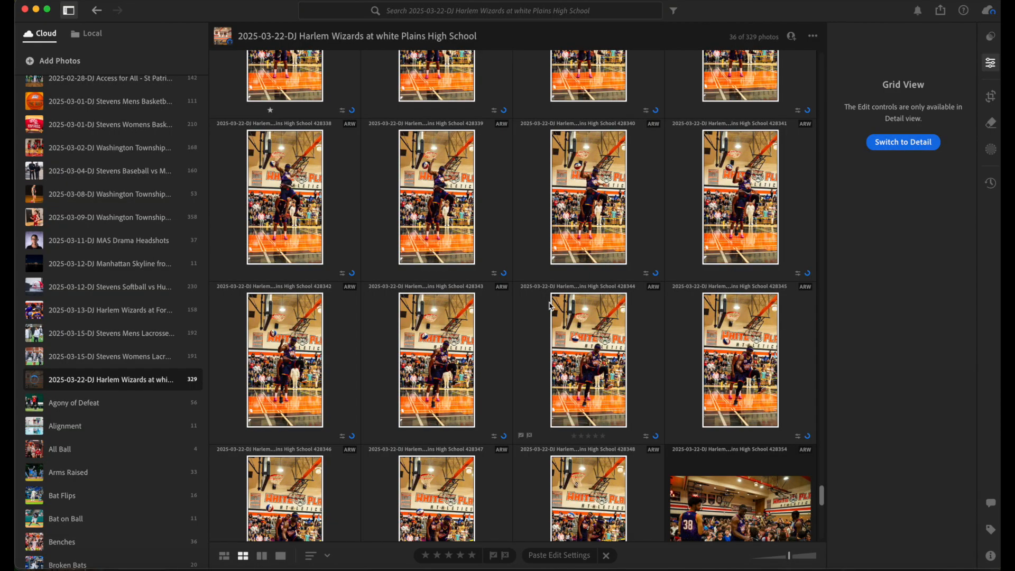
{"action": "scroll", "coordinate": [550, 306], "scroll_direction": "up", "scroll_amount": 2}
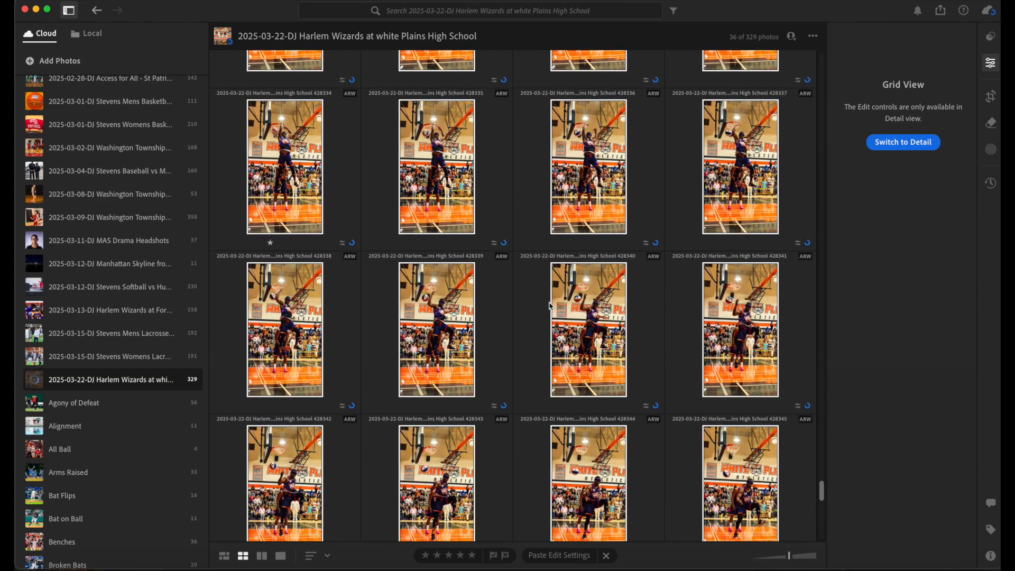
{"action": "scroll", "coordinate": [549, 305], "scroll_direction": "down", "scroll_amount": 3}
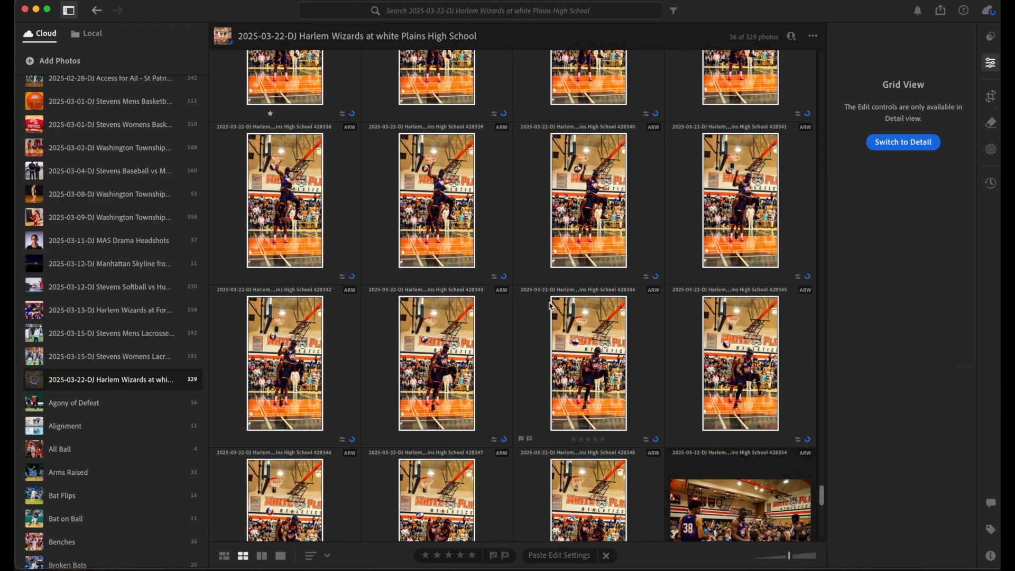
{"action": "scroll", "coordinate": [550, 306], "scroll_direction": "down", "scroll_amount": 1}
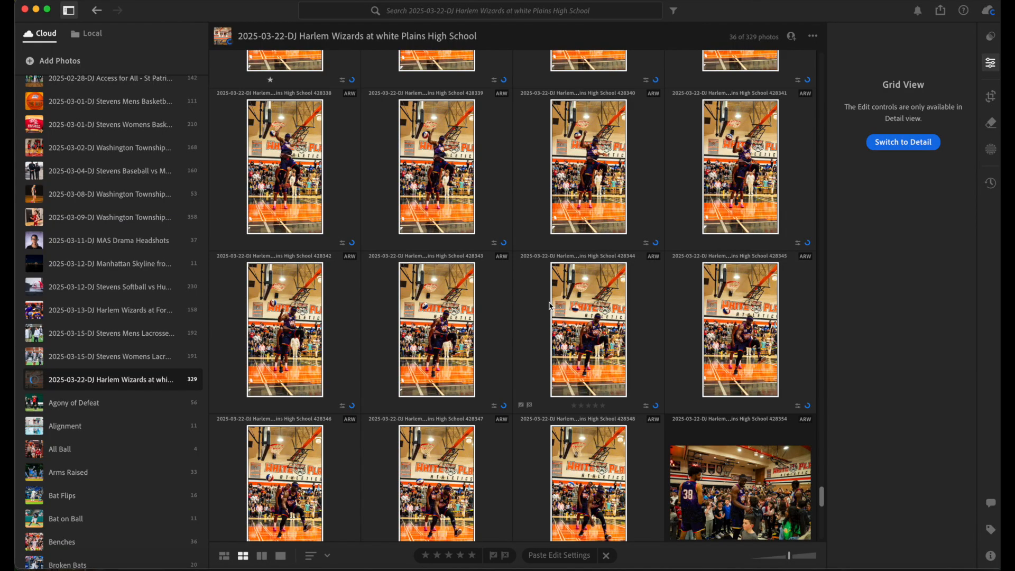
{"action": "scroll", "coordinate": [549, 306], "scroll_direction": "up", "scroll_amount": 5}
{"action": "scroll", "coordinate": [549, 305], "scroll_direction": "up", "scroll_amount": 3}
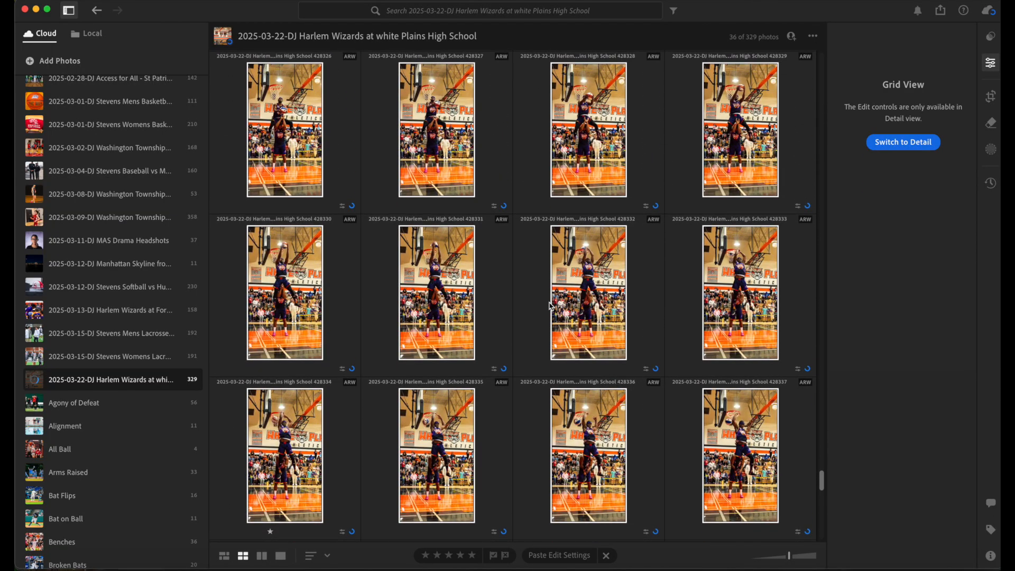
{"action": "scroll", "coordinate": [549, 306], "scroll_direction": "up", "scroll_amount": 3}
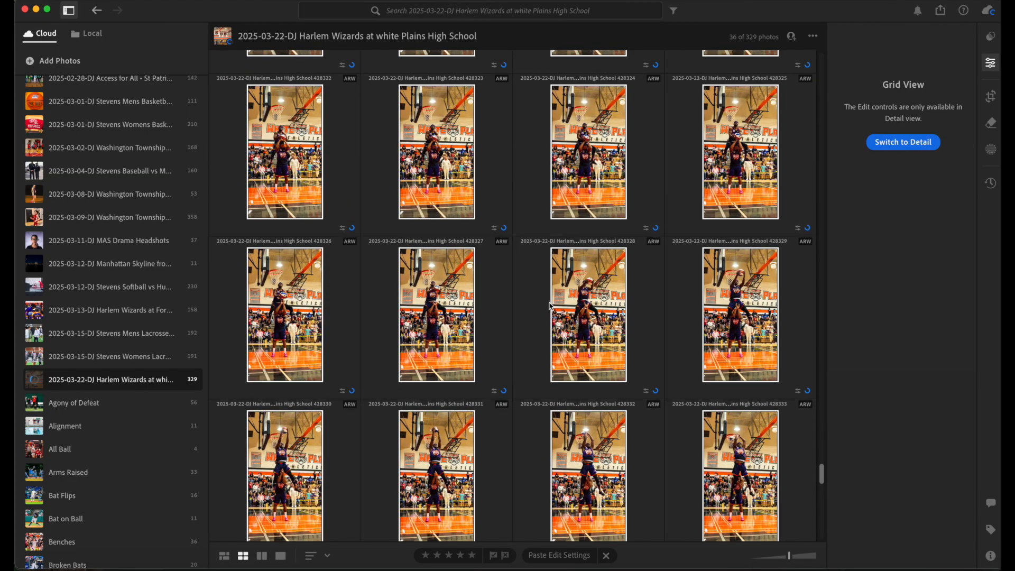
{"action": "scroll", "coordinate": [550, 305], "scroll_direction": "up", "scroll_amount": 6}
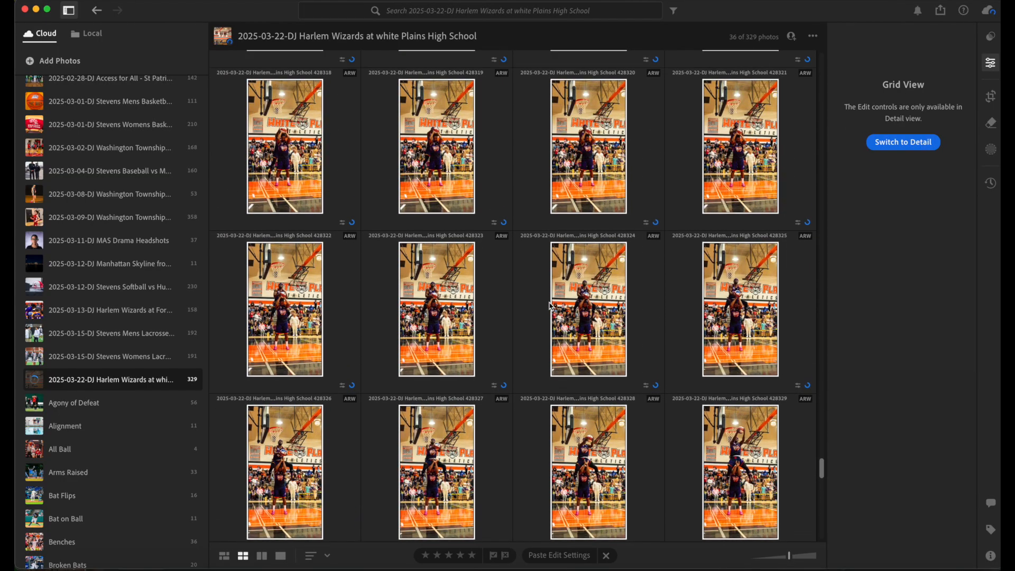
Open custom export settings for the selected photos and set the long side to 3200 pixels
{"action": "left_click", "coordinate": [941, 10]}
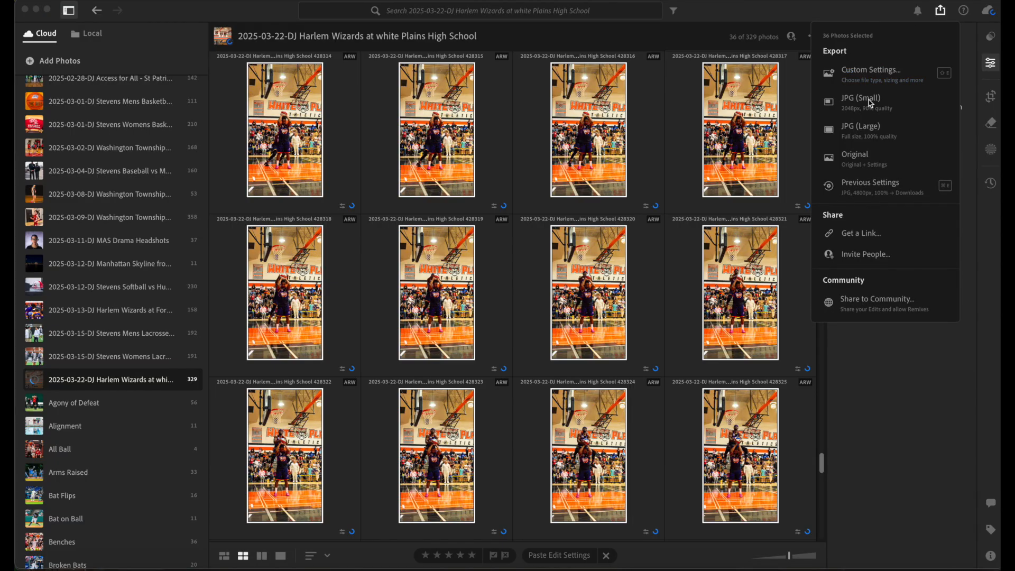
{"action": "left_click", "coordinate": [889, 78]}
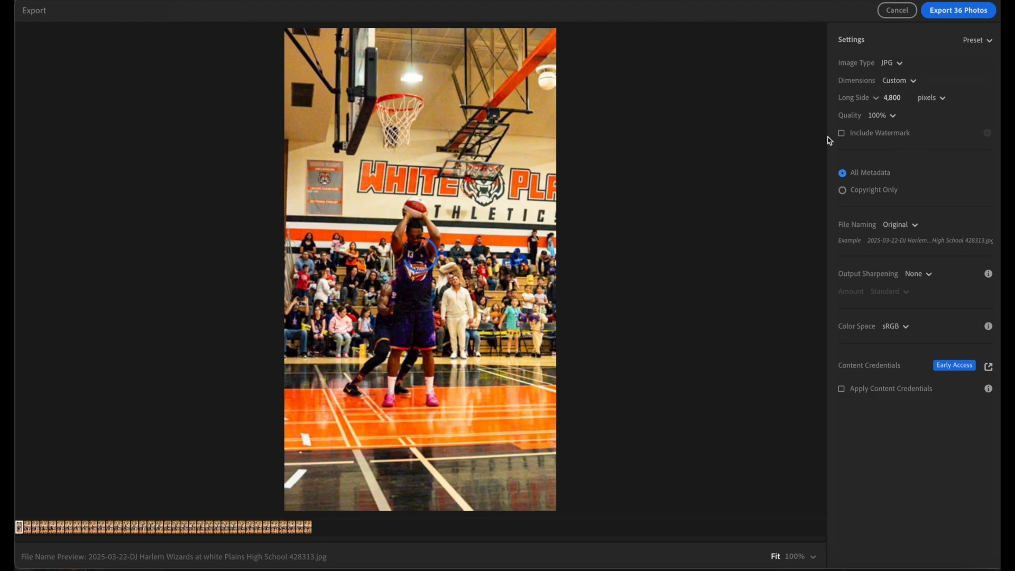
{"action": "left_click", "coordinate": [896, 99]}
{"action": "type", "text": "3200"}
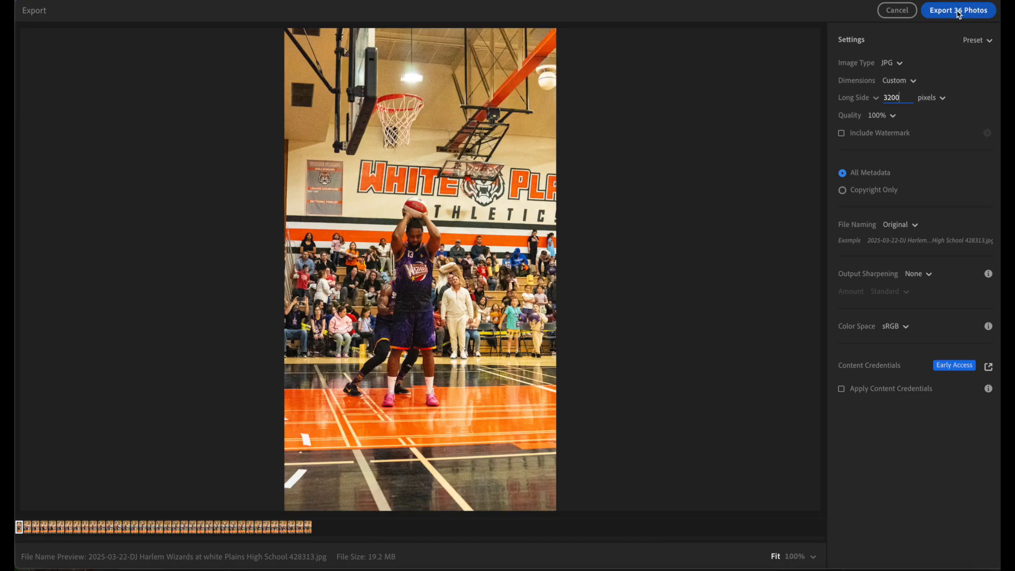
Export the 36 photos into a new folder named GIF1 inside the 2025-03-22 Harlem Wizards folder on the Dynamic Elements drive
{"action": "left_click", "coordinate": [959, 14]}
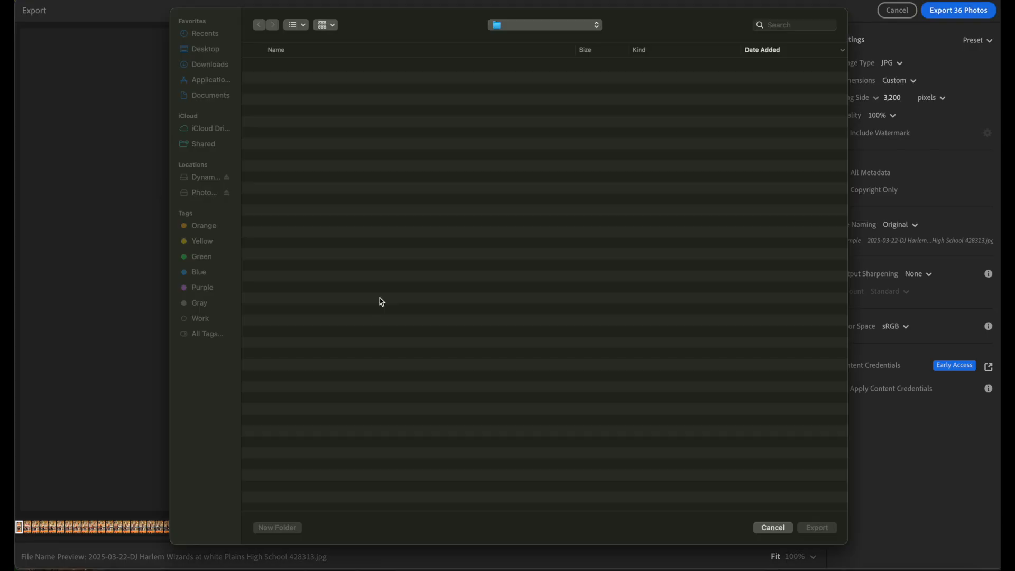
{"action": "left_click", "coordinate": [204, 180]}
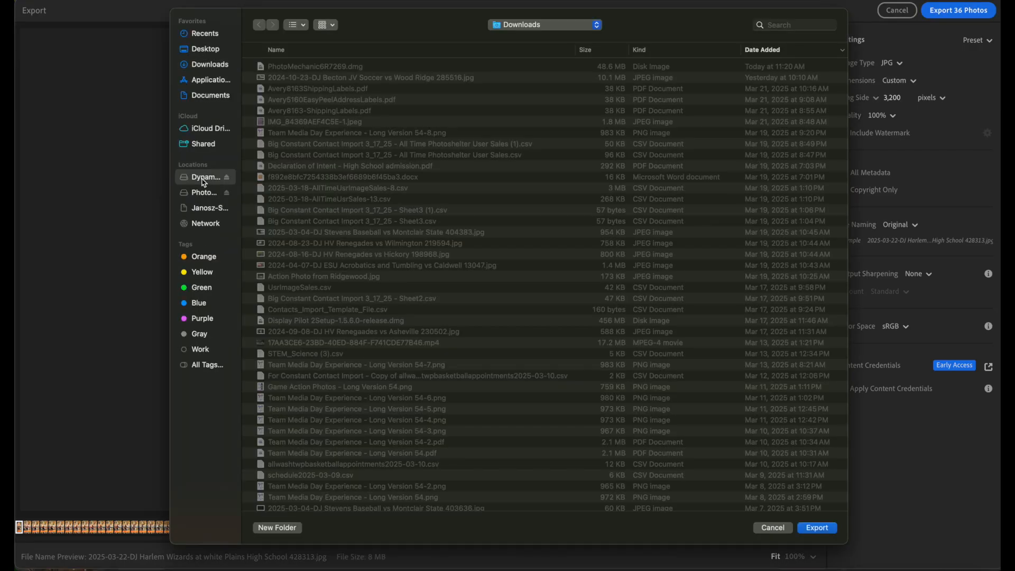
{"action": "double_click", "coordinate": [378, 68]}
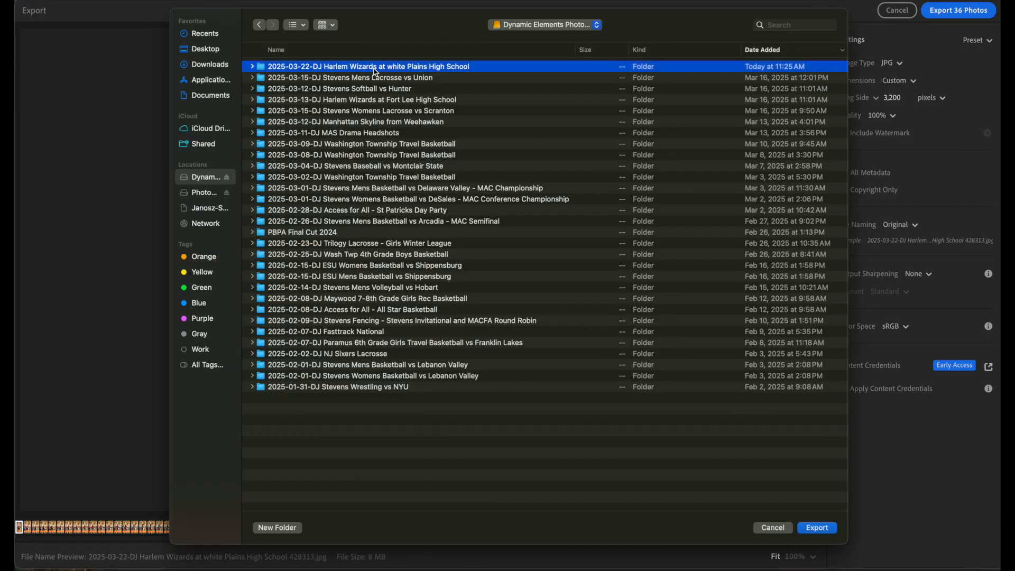
{"action": "left_click", "coordinate": [277, 527]}
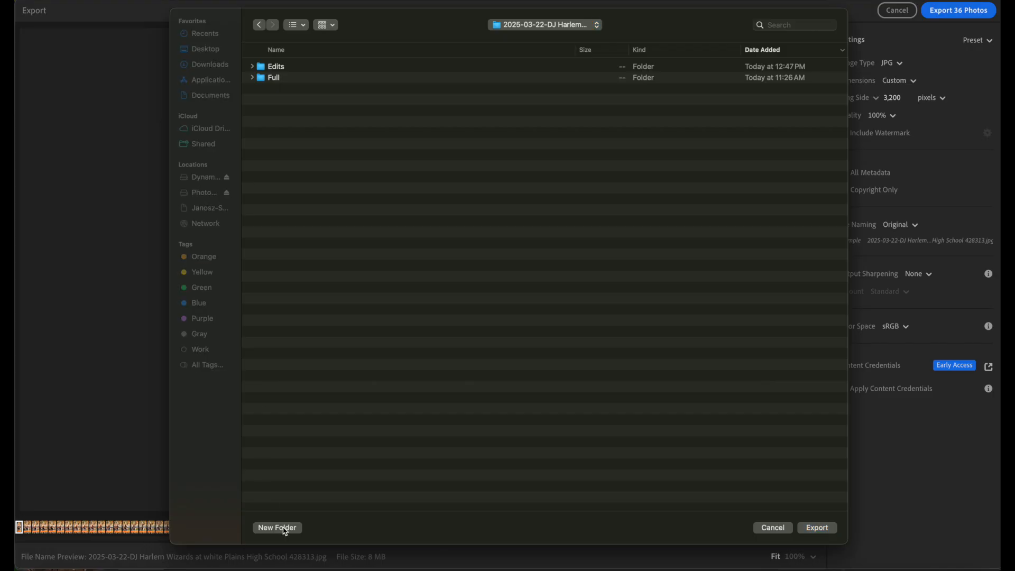
{"action": "type", "text": "GIF1"}
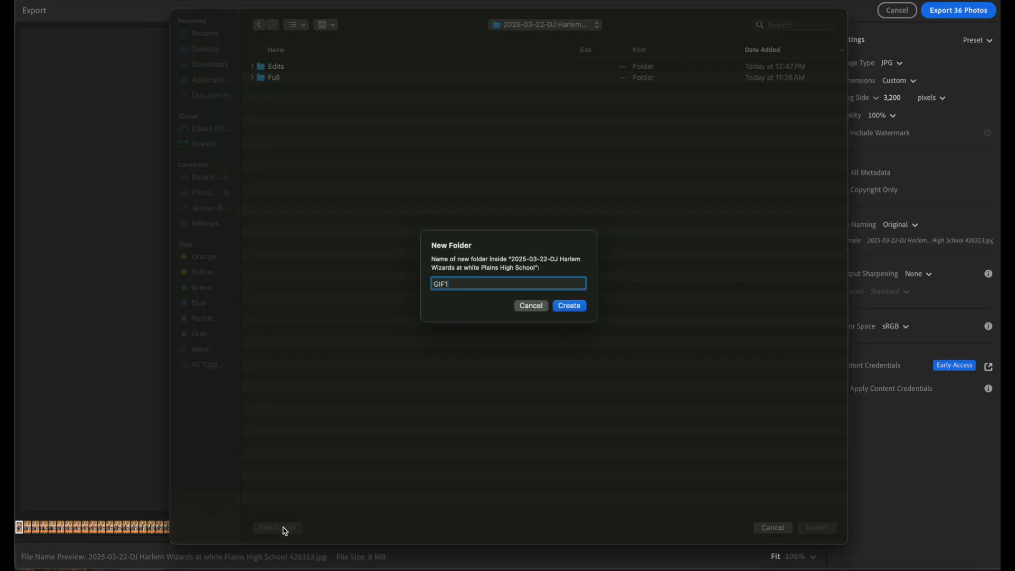
{"action": "key", "text": "Return"}
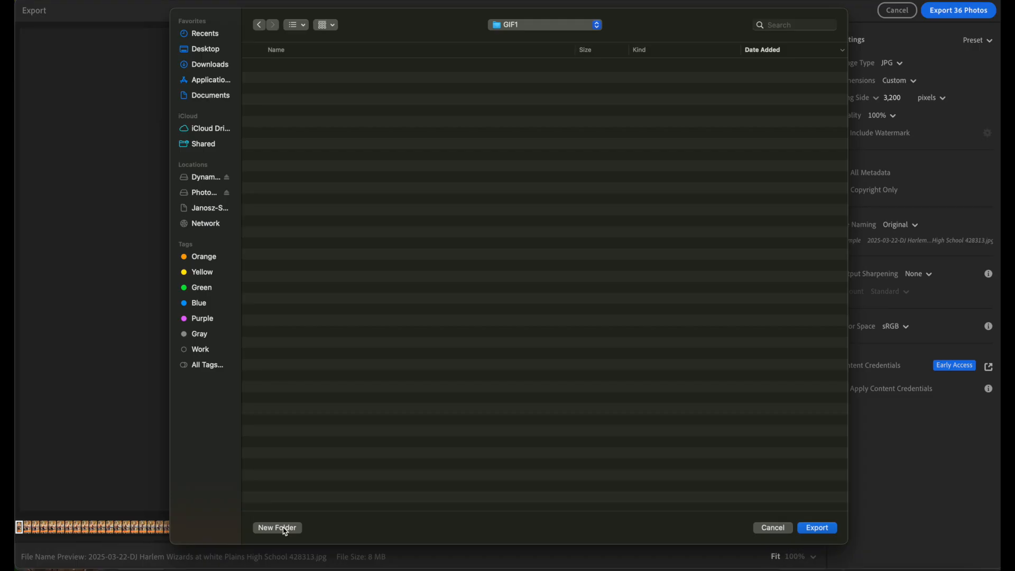
{"action": "left_click", "coordinate": [818, 529]}
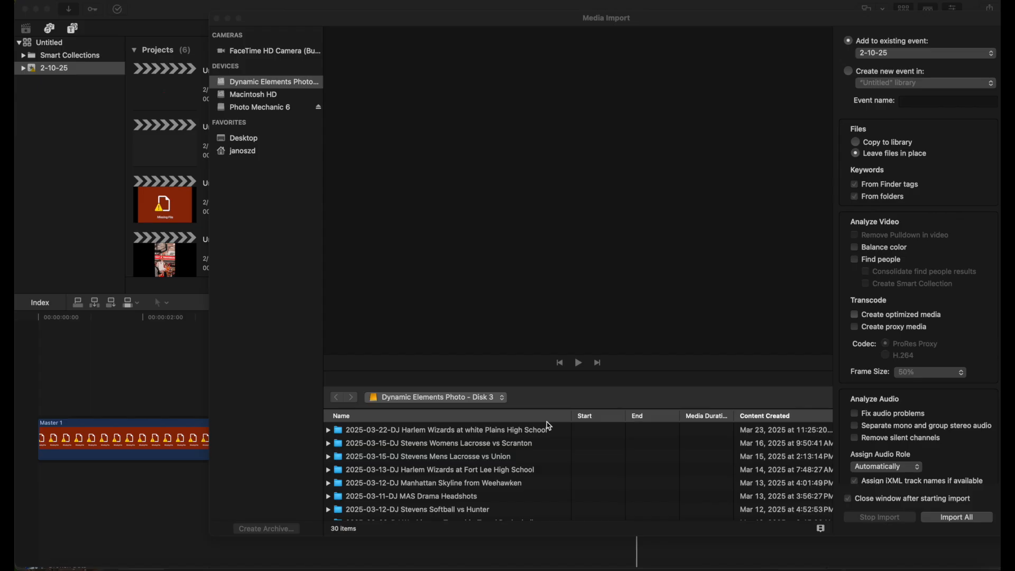
Switch to Final Cut Pro and import all 36 JPEGs from the GIF1 folder into the 2-10-25 event
{"action": "double_click", "coordinate": [501, 430]}
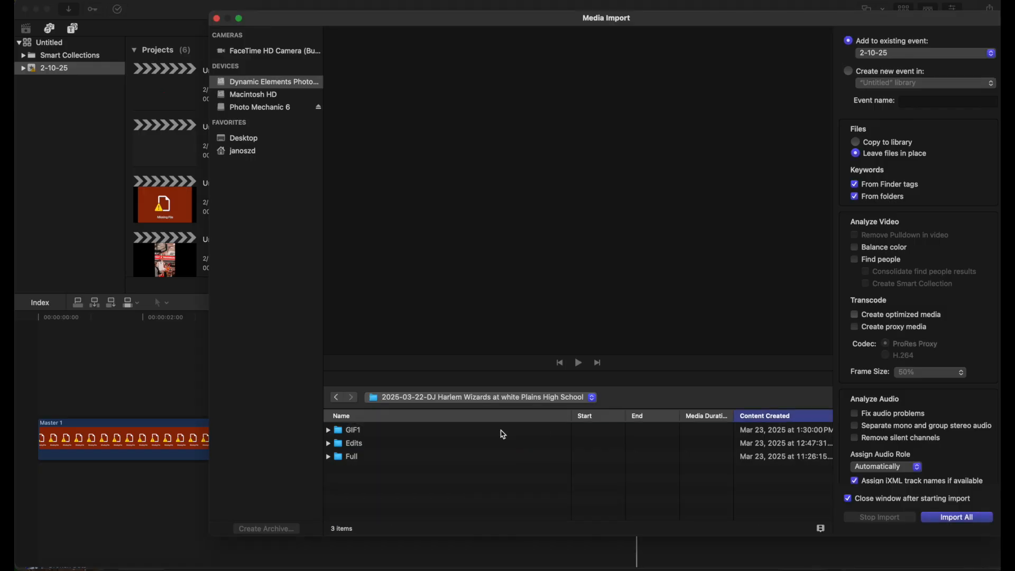
{"action": "double_click", "coordinate": [413, 434]}
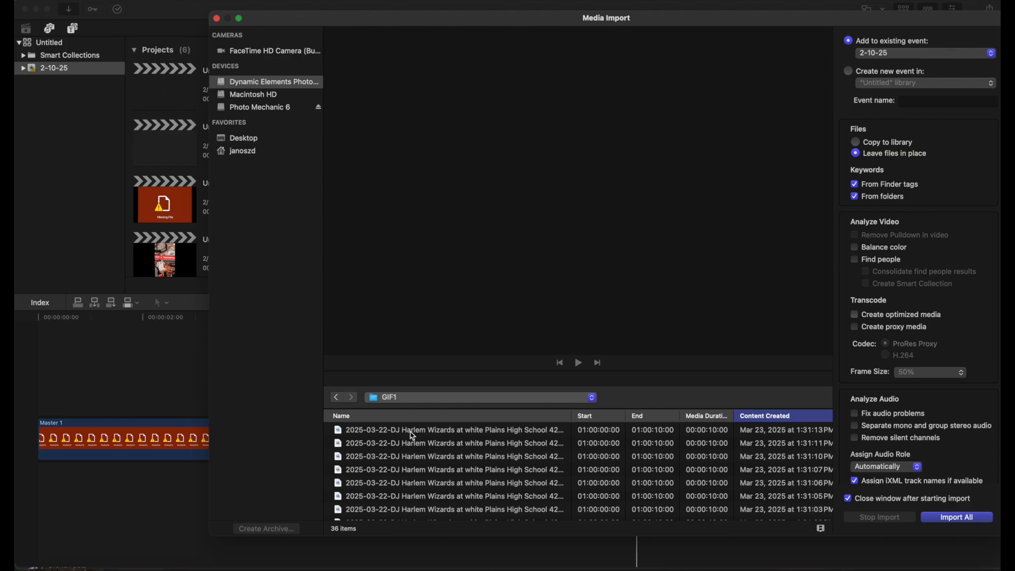
{"action": "key", "text": "super+a"}
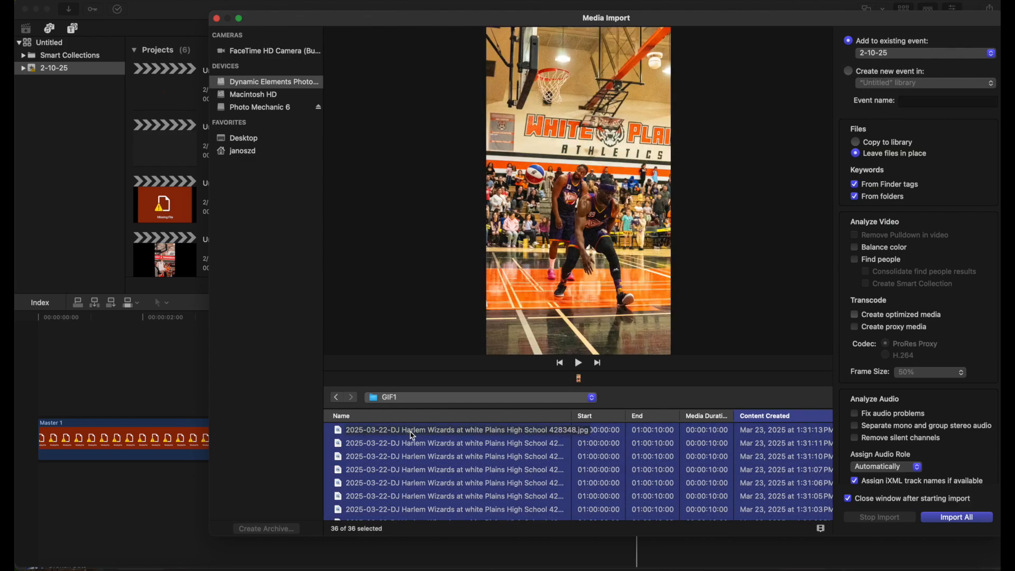
{"action": "key", "text": "Return"}
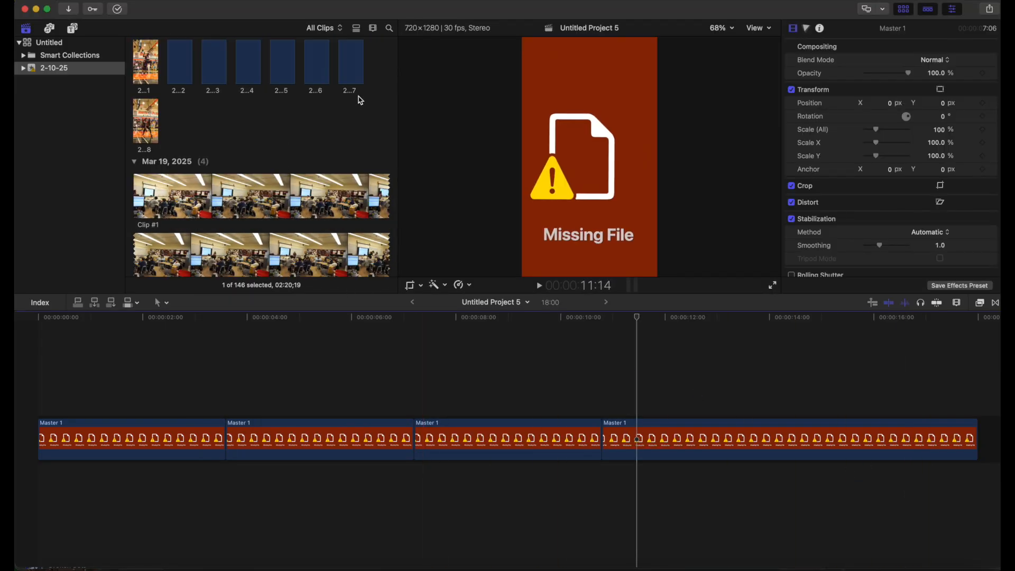
Start a new project in the 2-10-25 event and set its video format to Custom
{"action": "scroll", "coordinate": [360, 101], "scroll_direction": "up", "scroll_amount": 5}
{"action": "scroll", "coordinate": [361, 100], "scroll_direction": "down", "scroll_amount": 2}
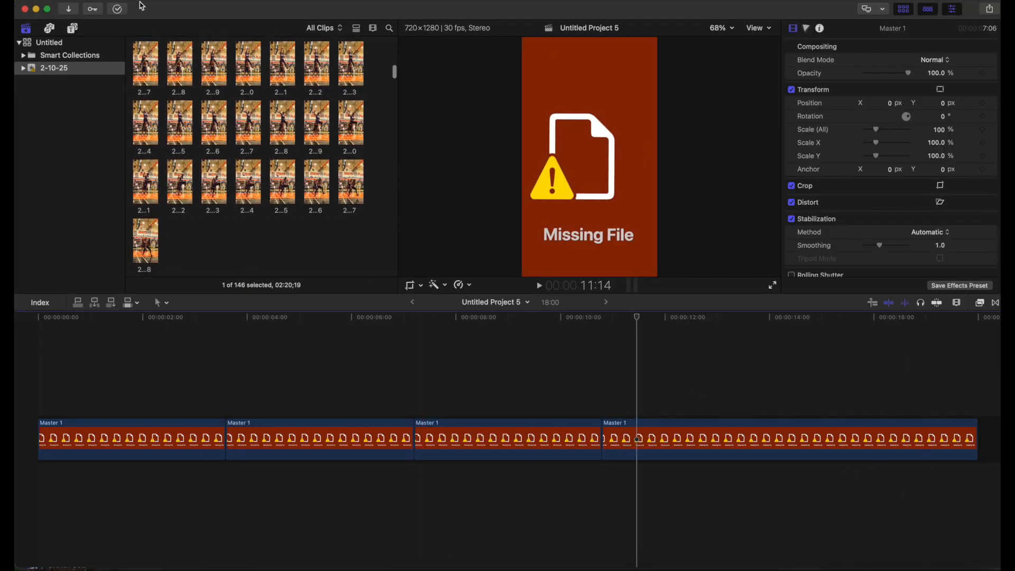
{"action": "left_click", "coordinate": [115, 1]}
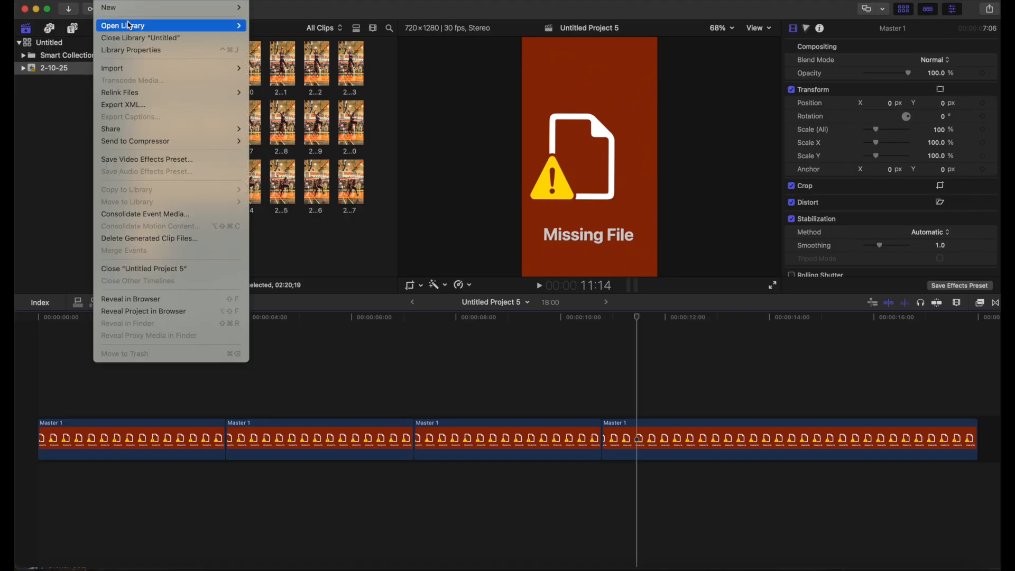
{"action": "mouse_move", "coordinate": [132, 7]}
{"action": "left_click", "coordinate": [273, 10]}
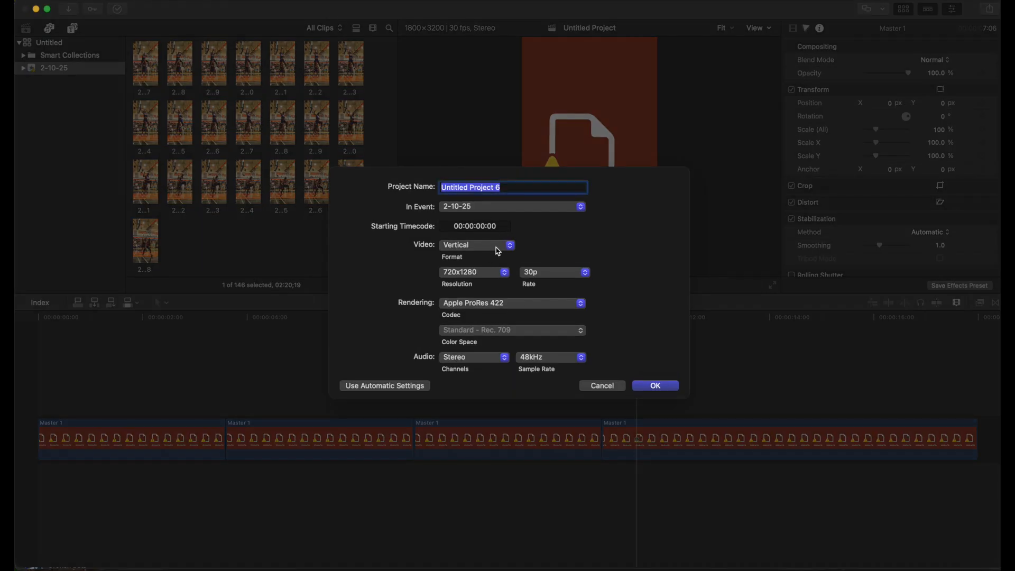
{"action": "left_click", "coordinate": [497, 246]}
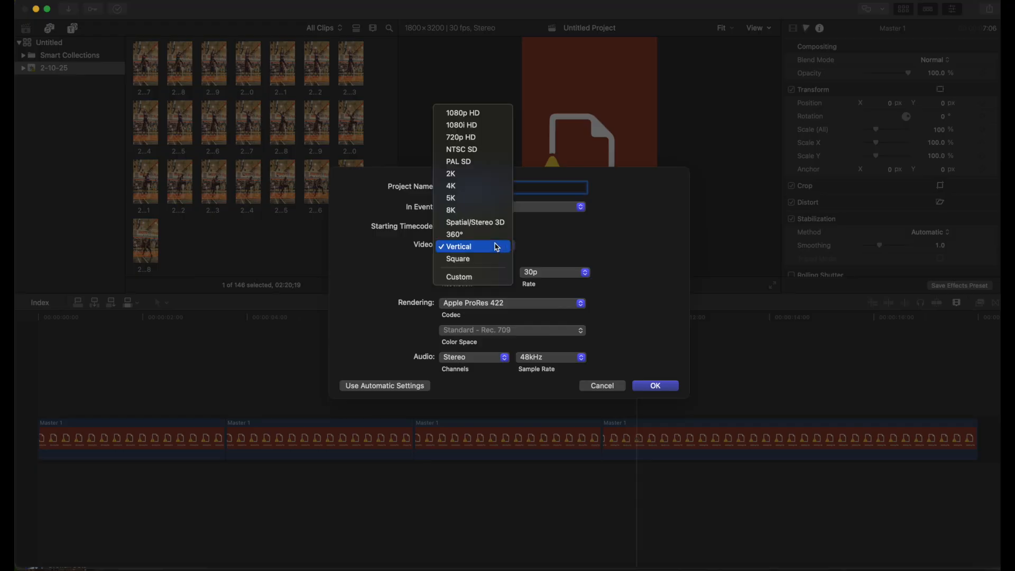
{"action": "left_click", "coordinate": [488, 275]}
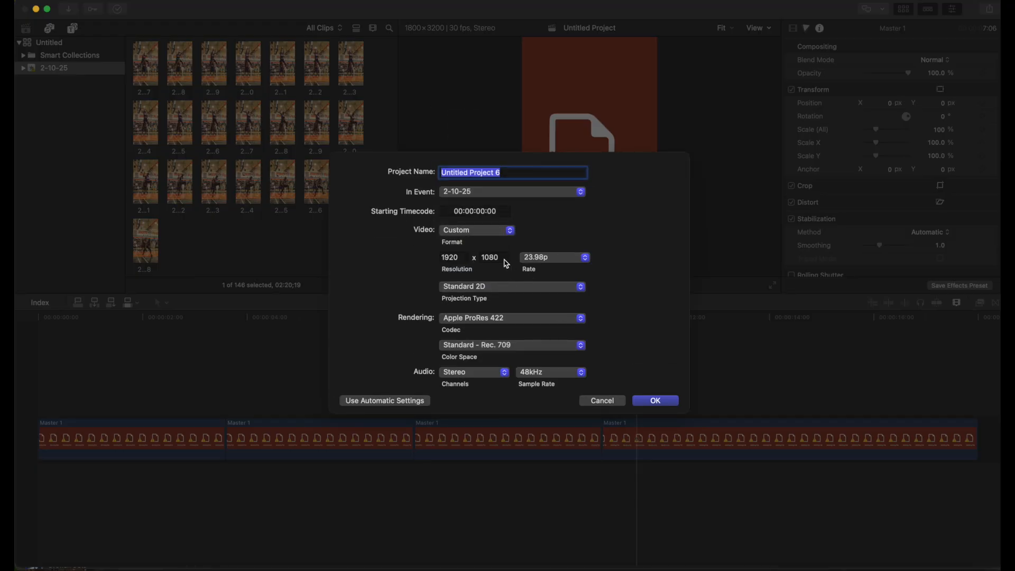
Set the custom project resolution to 1800 x 3200 at 30p and create the project
{"action": "left_click", "coordinate": [463, 263]}
{"action": "double_click", "coordinate": [463, 262]}
{"action": "type", "text": "1800"}
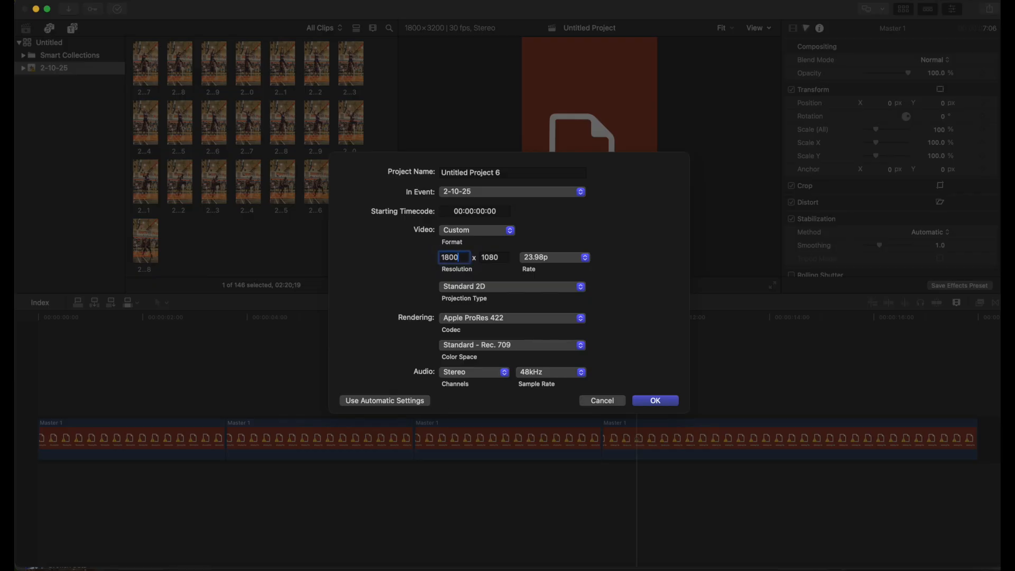
{"action": "double_click", "coordinate": [491, 259]}
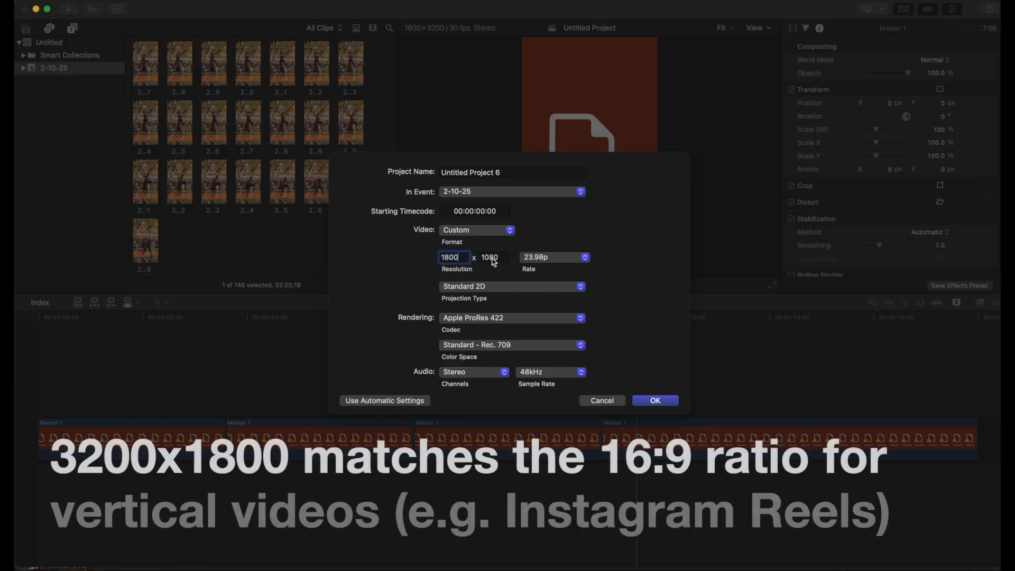
{"action": "type", "text": "3200"}
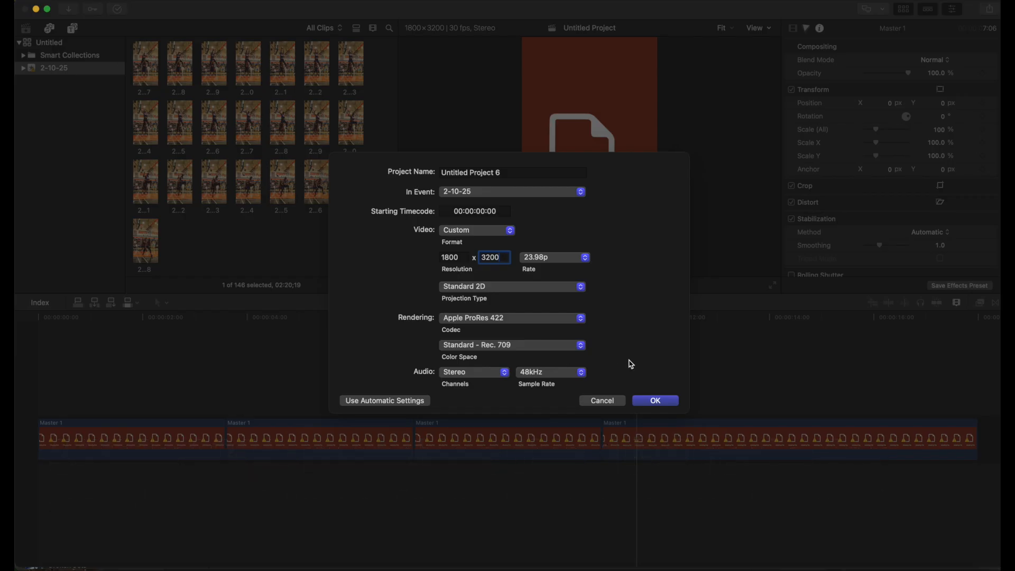
{"action": "left_click", "coordinate": [588, 263]}
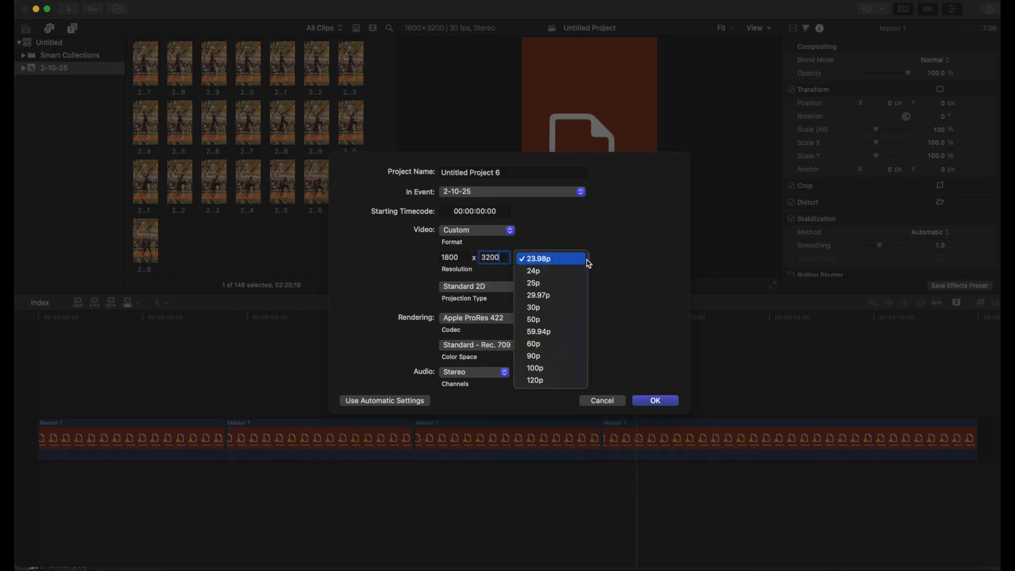
{"action": "left_click", "coordinate": [574, 307]}
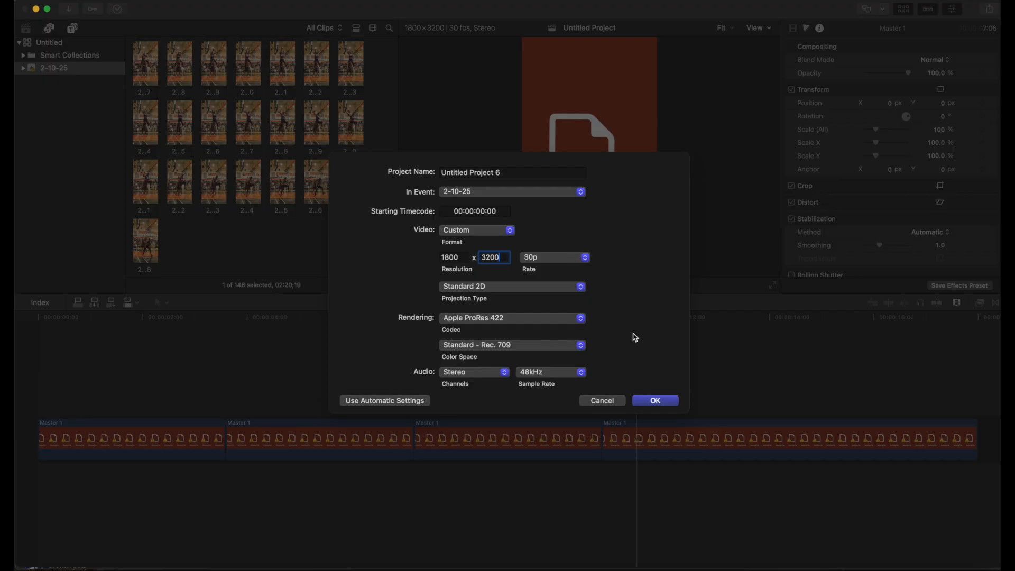
{"action": "left_click", "coordinate": [660, 402]}
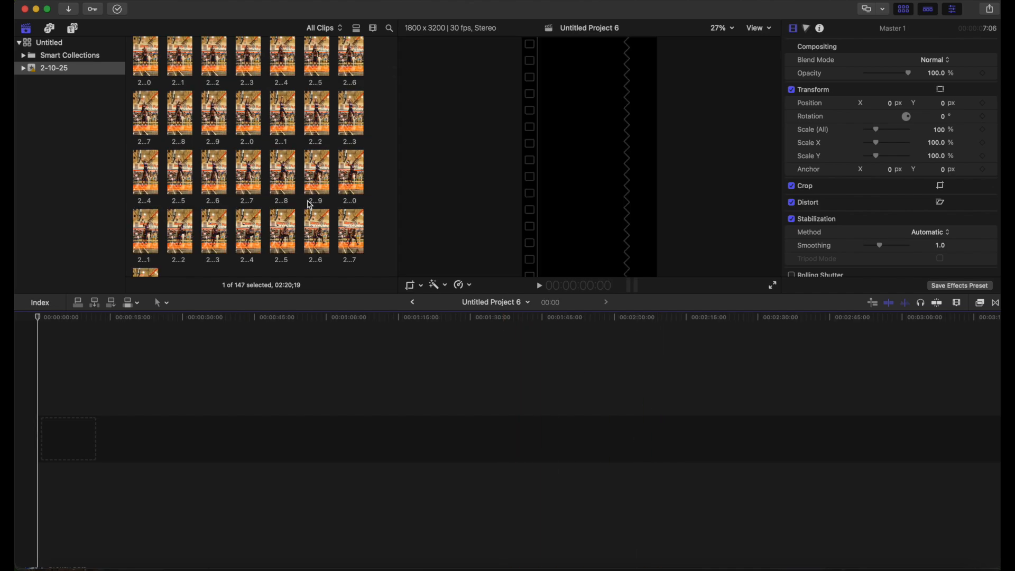
Add all 36 photos from the event to the project timeline
{"action": "scroll", "coordinate": [364, 97], "scroll_direction": "up", "scroll_amount": 3}
{"action": "scroll", "coordinate": [365, 97], "scroll_direction": "down", "scroll_amount": 2}
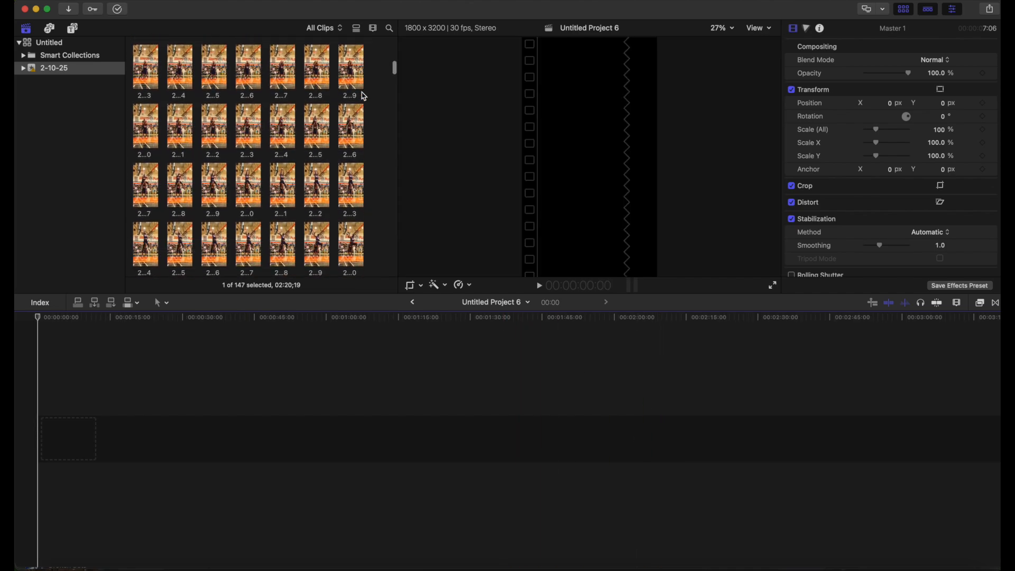
{"action": "left_click_drag", "start_coordinate": [375, 65], "coordinate": [68, 444]}
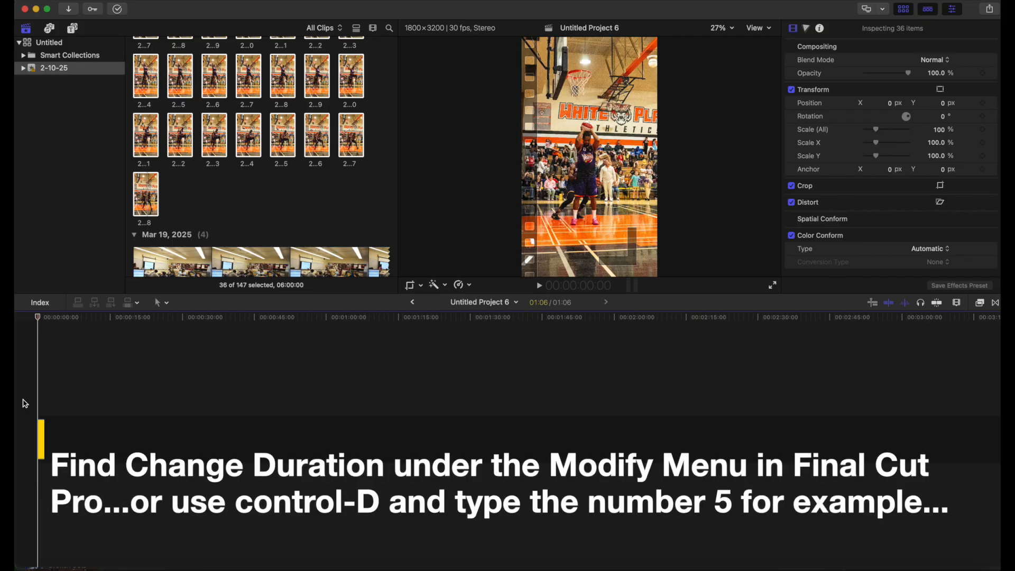
Change the duration of the 36 selected clips to 5 frames
{"action": "key", "text": "ctrl+d"}
{"action": "type", "text": "5"}
{"action": "key", "text": "Return"}
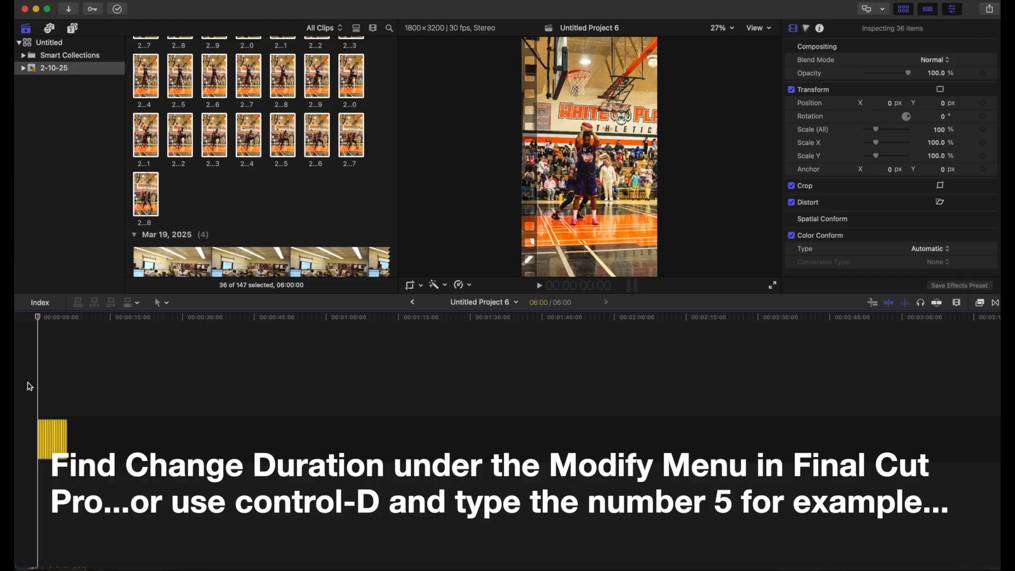
Play the sequence back in full-screen view
{"action": "key", "text": "space"}
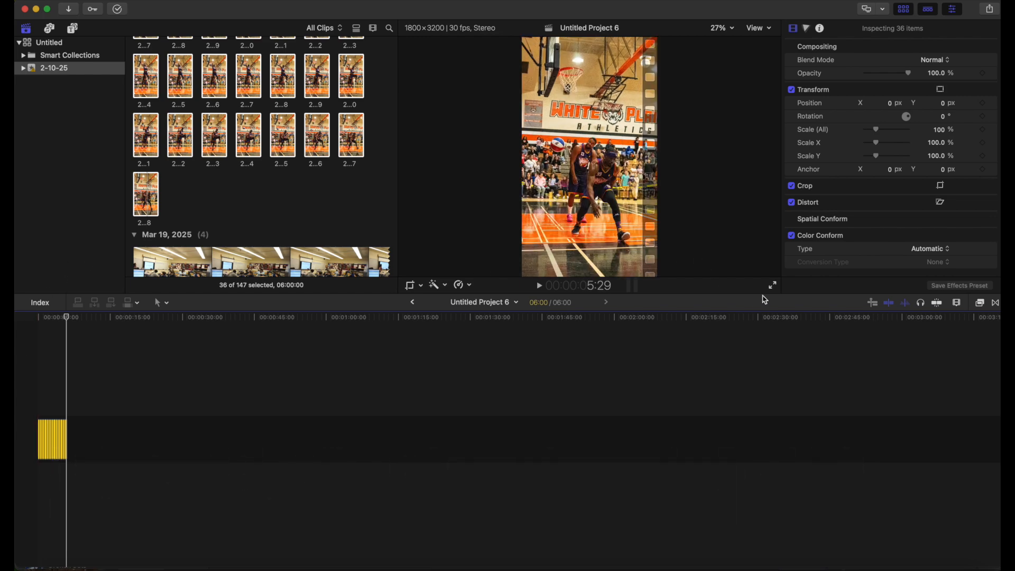
{"action": "left_click", "coordinate": [772, 285]}
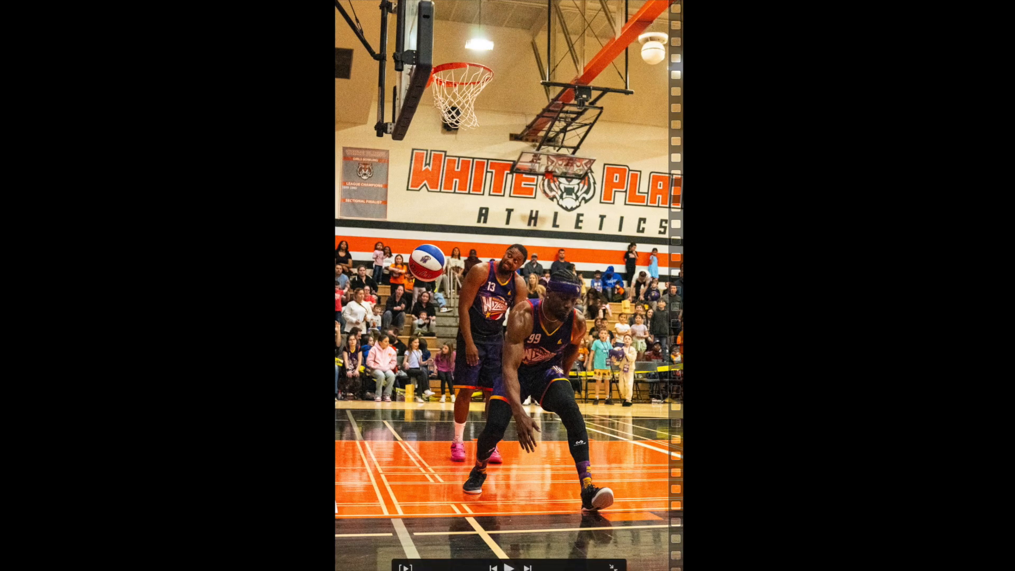
{"action": "key", "text": "space"}
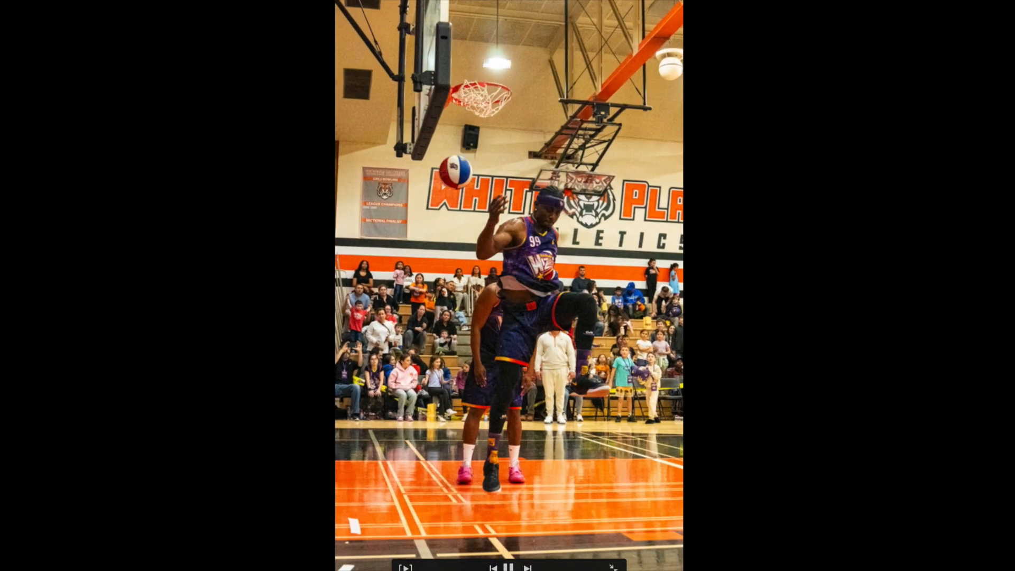
{"action": "key", "text": "space"}
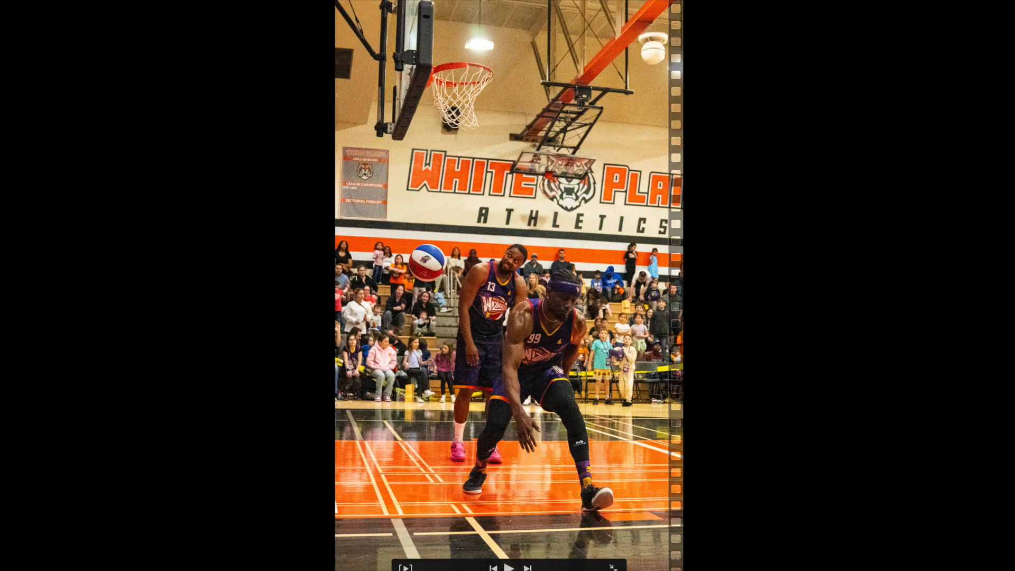
{"action": "key", "text": "Escape"}
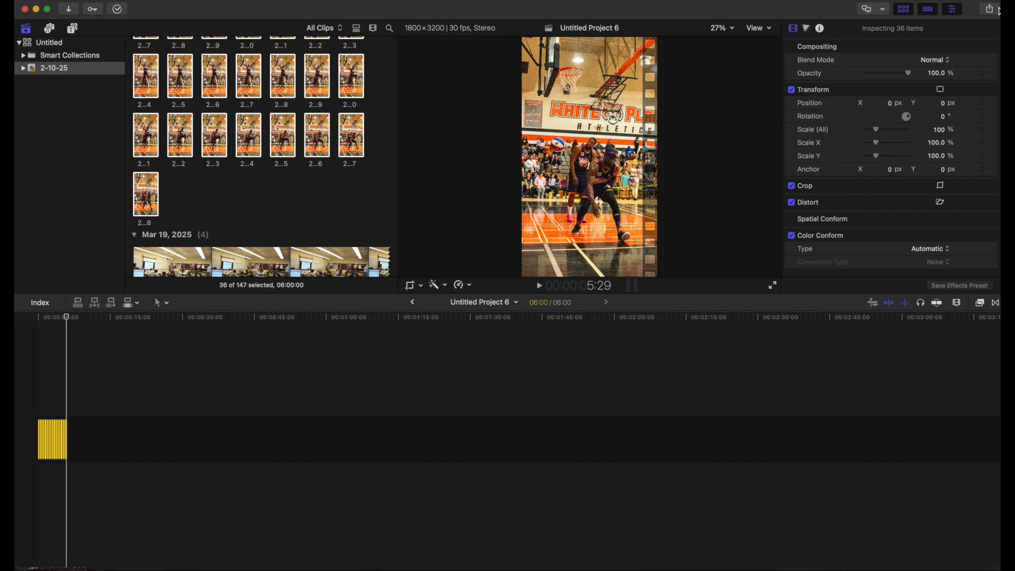
Export the project as a movie file named Master into the GIF1 folder
{"action": "left_click", "coordinate": [990, 9]}
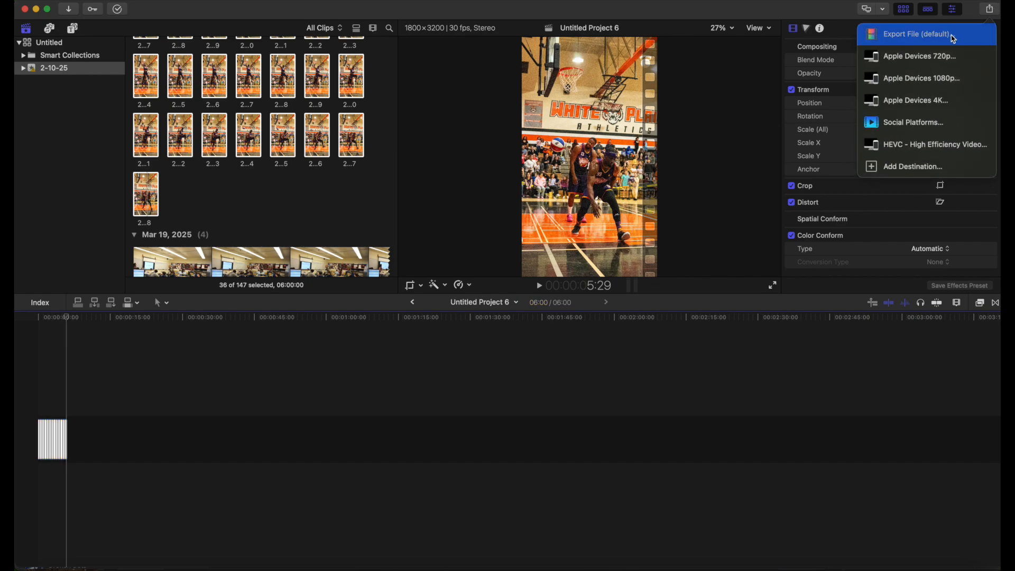
{"action": "left_click", "coordinate": [954, 39]}
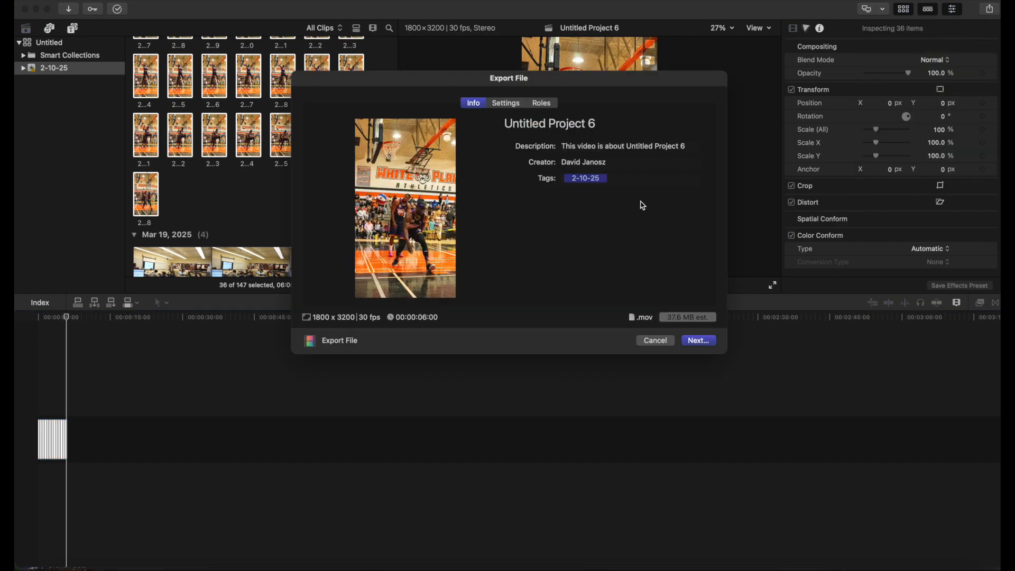
{"action": "left_click", "coordinate": [701, 344]}
{"action": "double_click", "coordinate": [432, 164]}
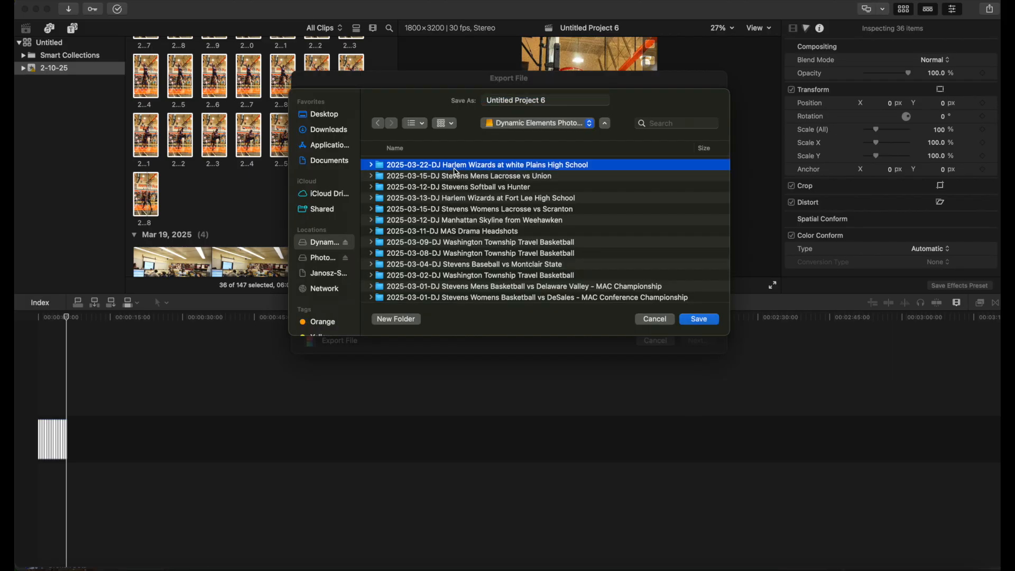
{"action": "double_click", "coordinate": [432, 165]}
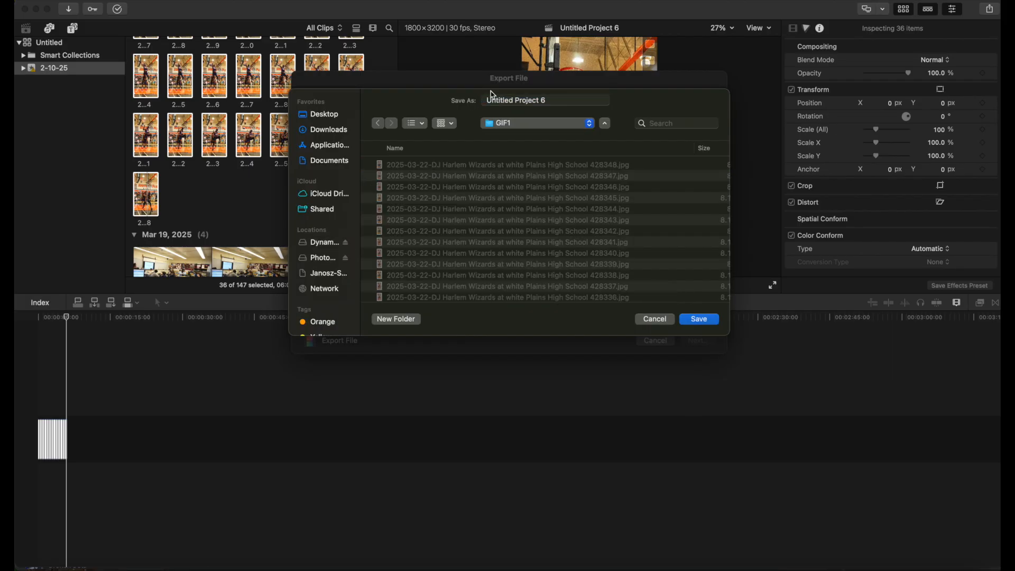
{"action": "left_click", "coordinate": [523, 103]}
{"action": "triple_click", "coordinate": [523, 106]}
{"action": "type", "text": "Ma"}
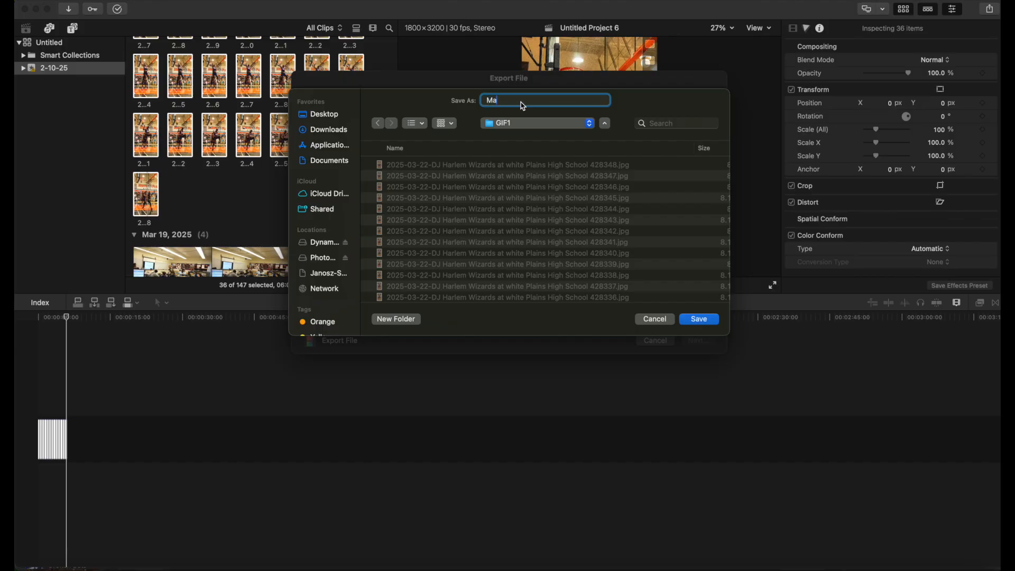
{"action": "type", "text": "ster"}
{"action": "key", "text": "Return"}
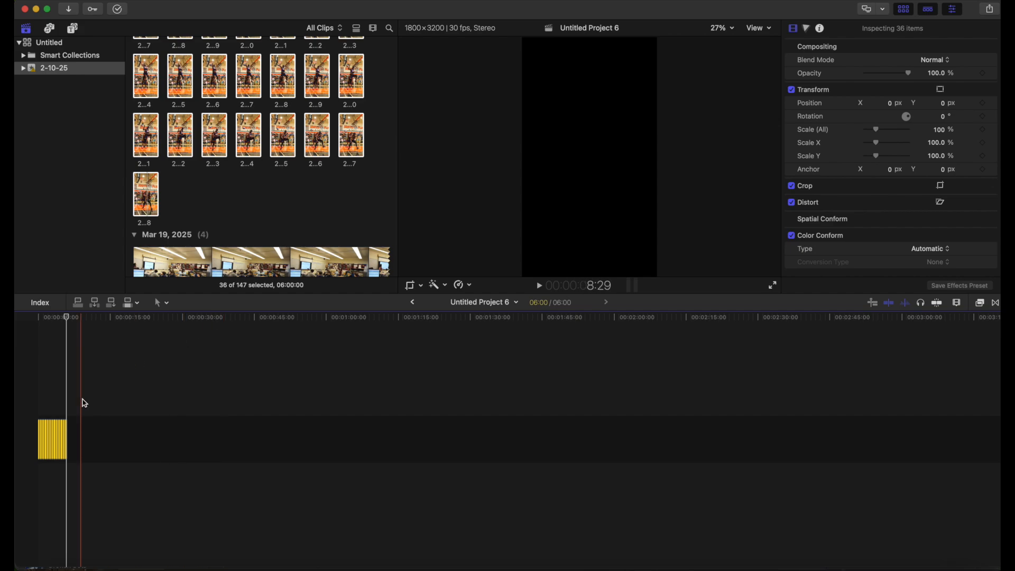
Delete all the photo clips from the project timeline
{"action": "left_click_drag", "start_coordinate": [99, 393], "coordinate": [28, 452]}
{"action": "key", "text": "Delete"}
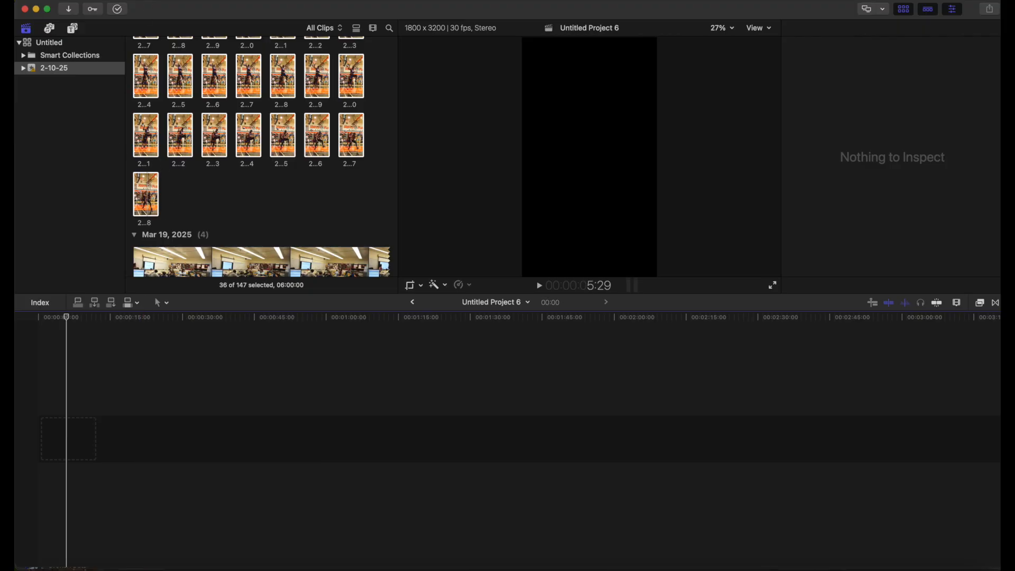
Import Master.mov from the GIF1 folder into the 2-10-25 event
{"action": "left_click", "coordinate": [105, 0]}
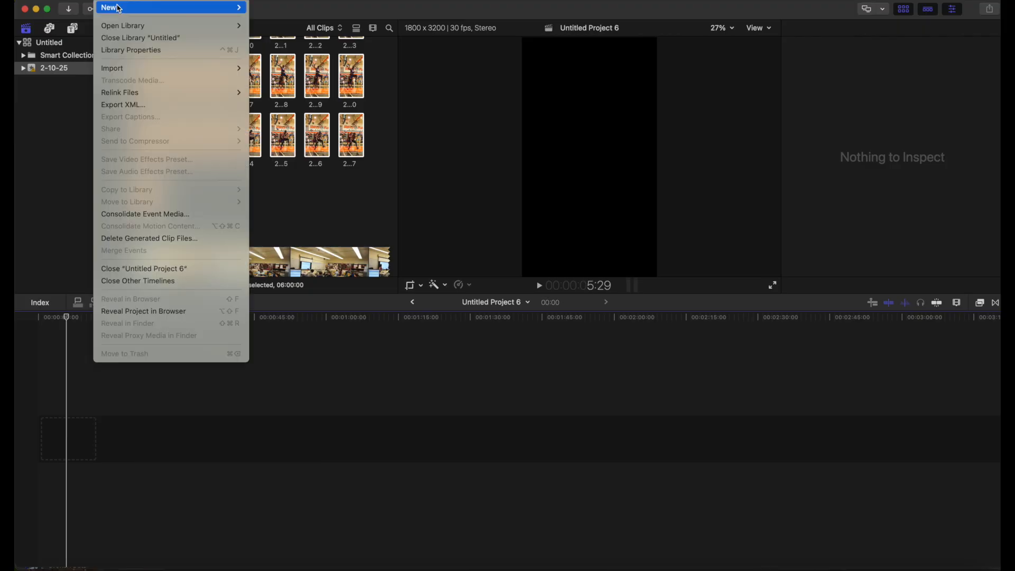
{"action": "left_click", "coordinate": [107, 1]}
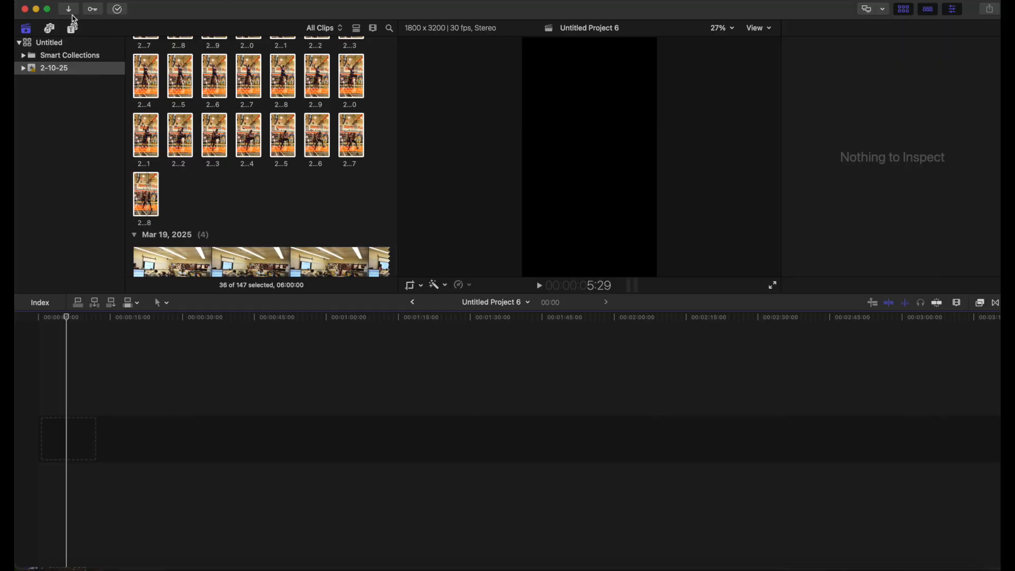
{"action": "left_click", "coordinate": [69, 9]}
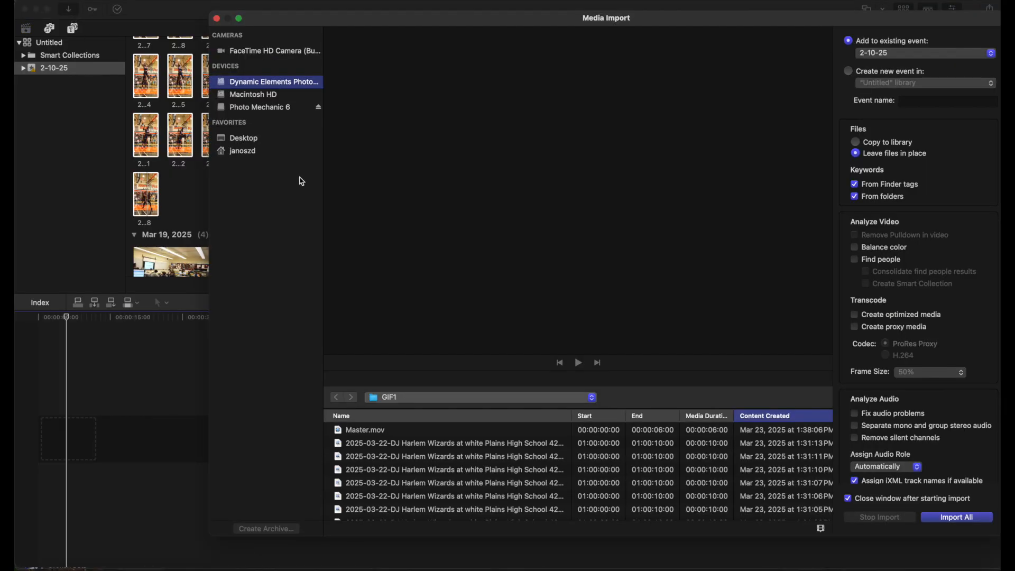
{"action": "left_click", "coordinate": [376, 434]}
{"action": "key", "text": "Return"}
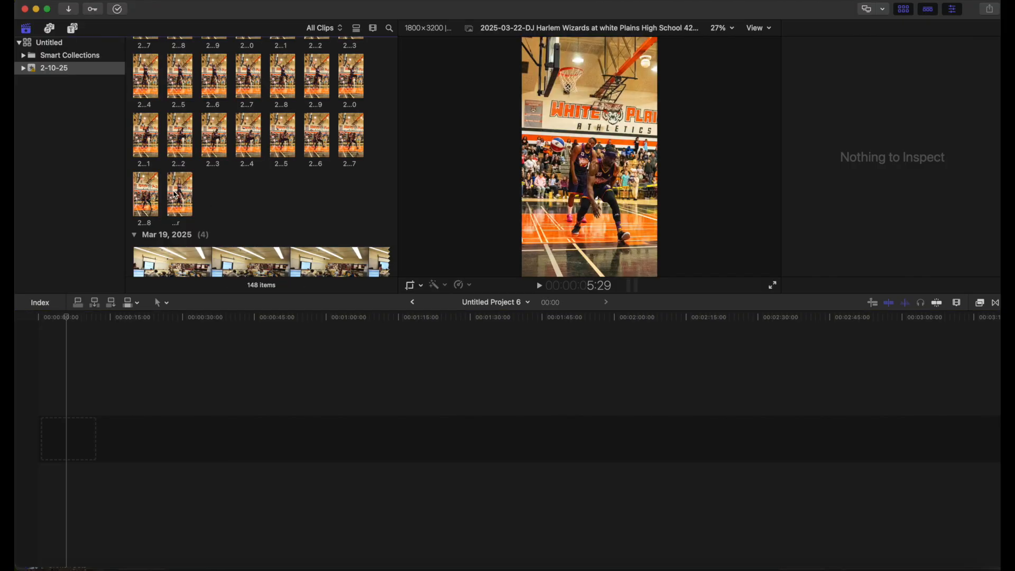
Add the imported Master clip to the empty project timeline
{"action": "left_click", "coordinate": [176, 195]}
{"action": "left_click_drag", "start_coordinate": [145, 282], "coordinate": [214, 183]}
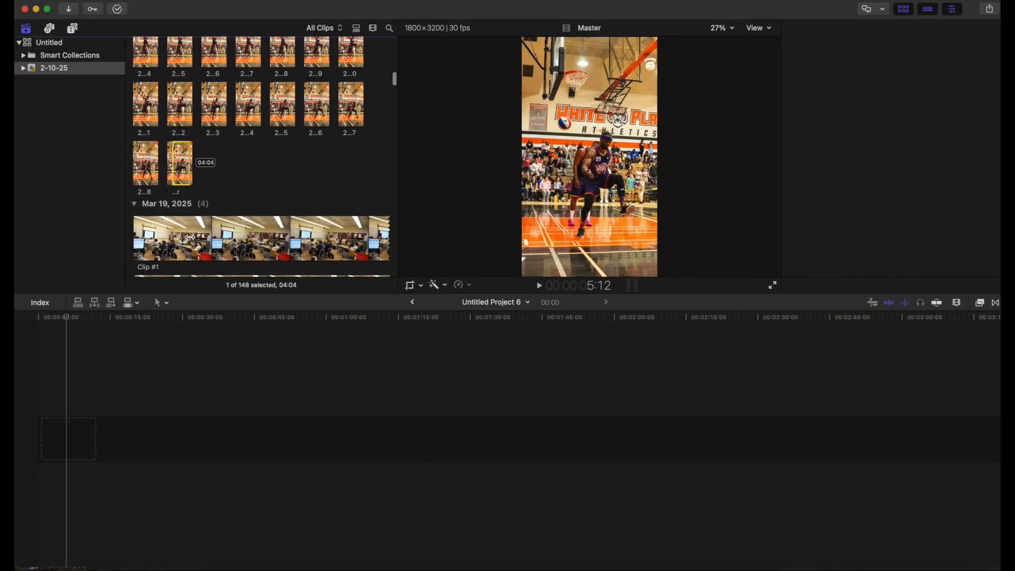
{"action": "left_click", "coordinate": [215, 183]}
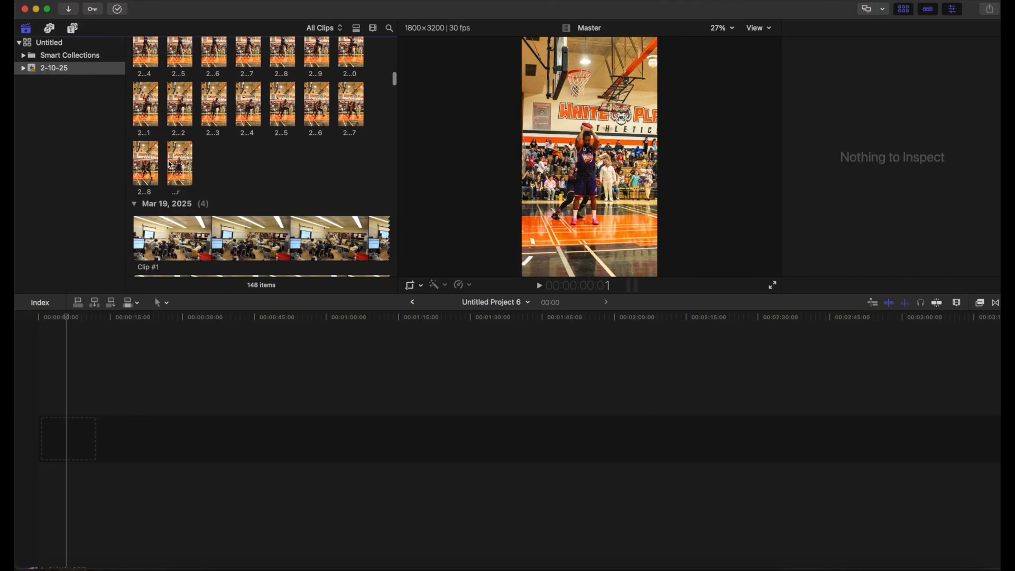
{"action": "left_click", "coordinate": [170, 166]}
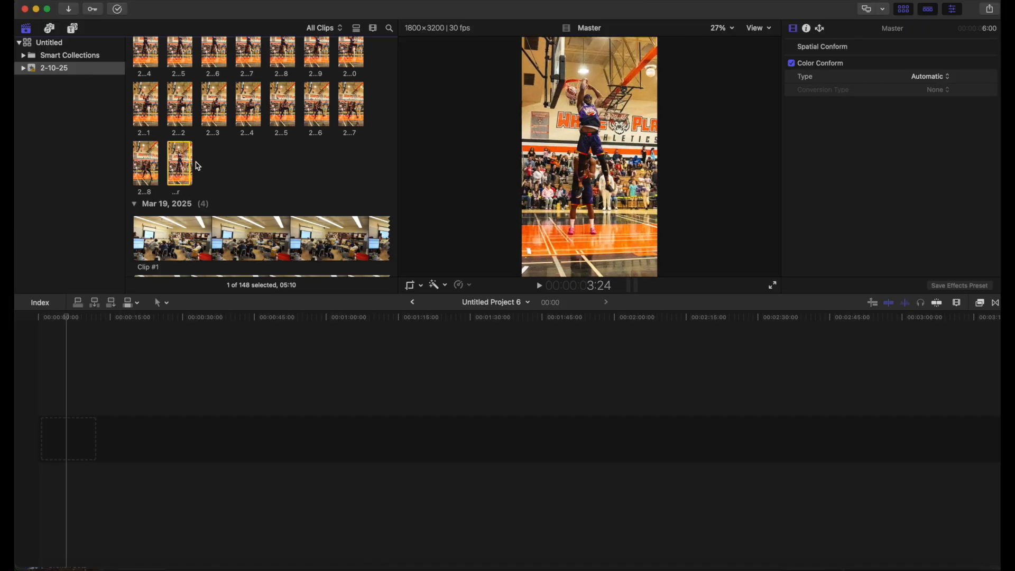
{"action": "left_click_drag", "start_coordinate": [193, 162], "coordinate": [84, 444]}
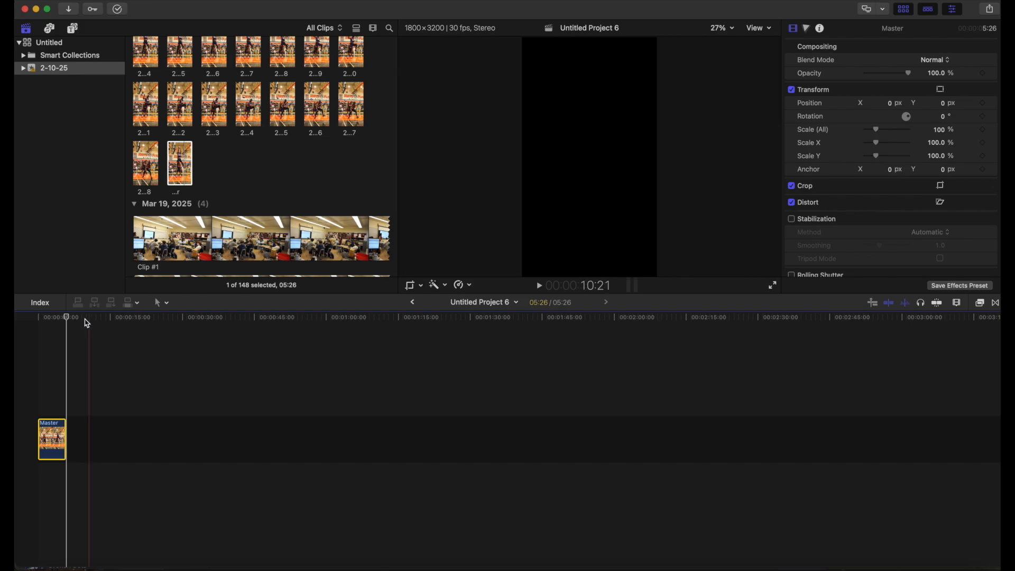
Enable Stabilization and Rolling Shutter on the Master clip and play it from the start
{"action": "left_click_drag", "start_coordinate": [59, 317], "coordinate": [54, 317]}
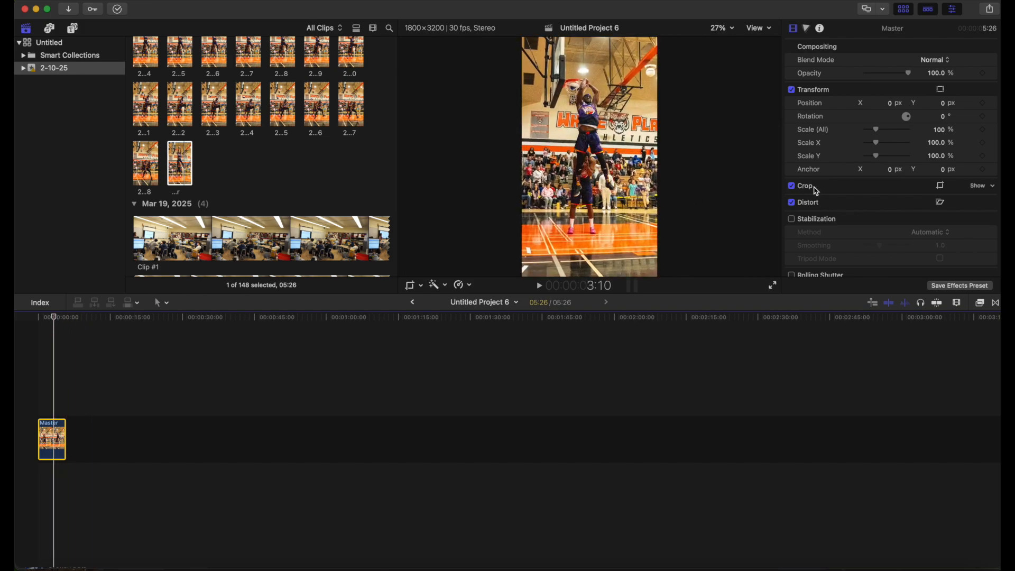
{"action": "left_click", "coordinate": [792, 219]}
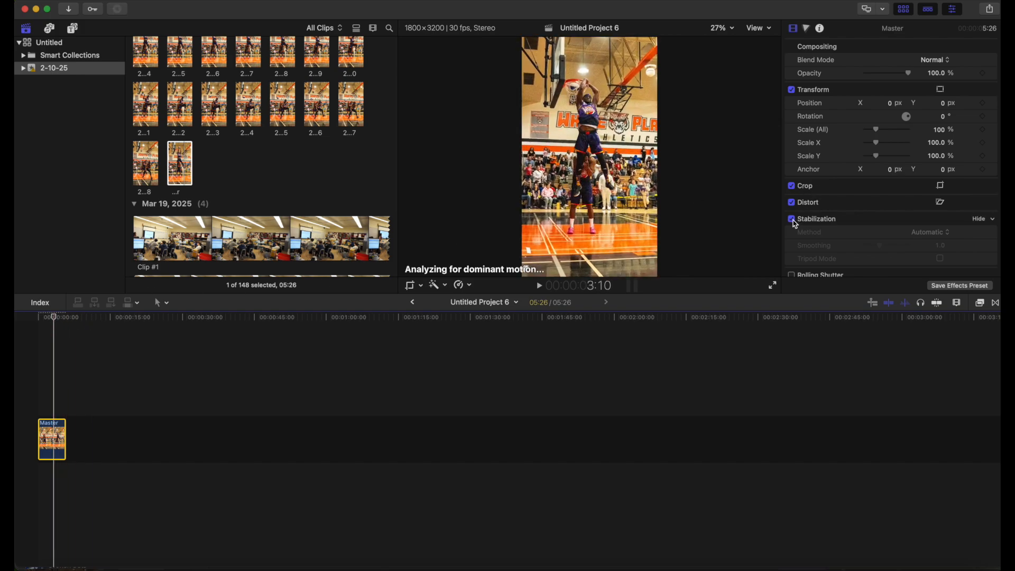
{"action": "scroll", "coordinate": [795, 224], "scroll_direction": "down", "scroll_amount": 3}
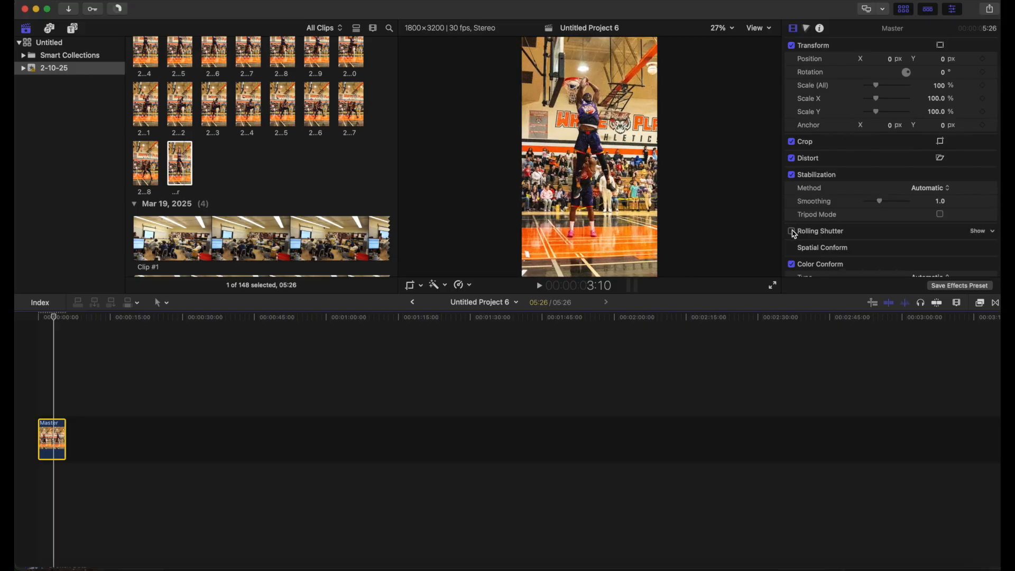
{"action": "left_click", "coordinate": [792, 232]}
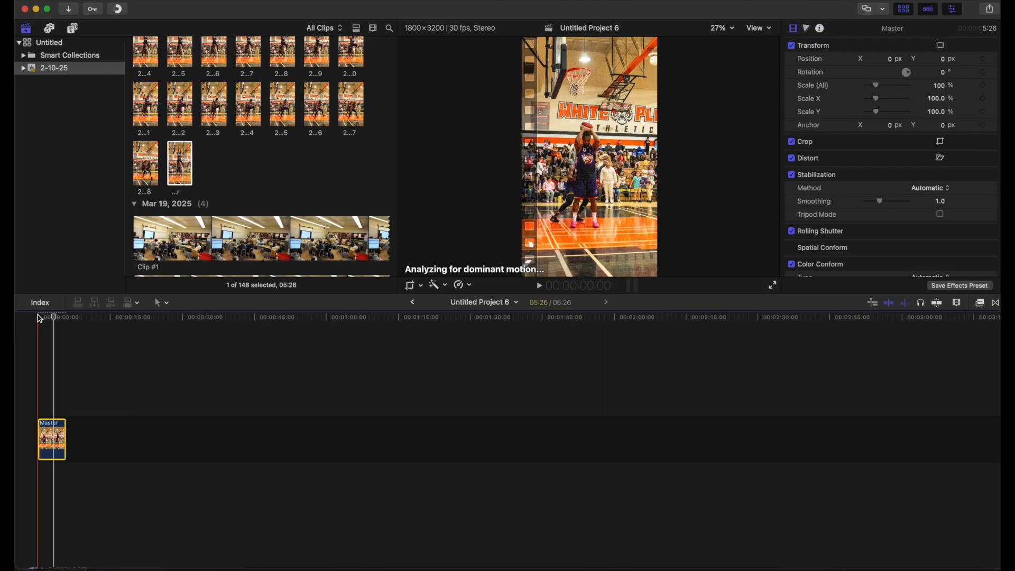
{"action": "left_click", "coordinate": [39, 317]}
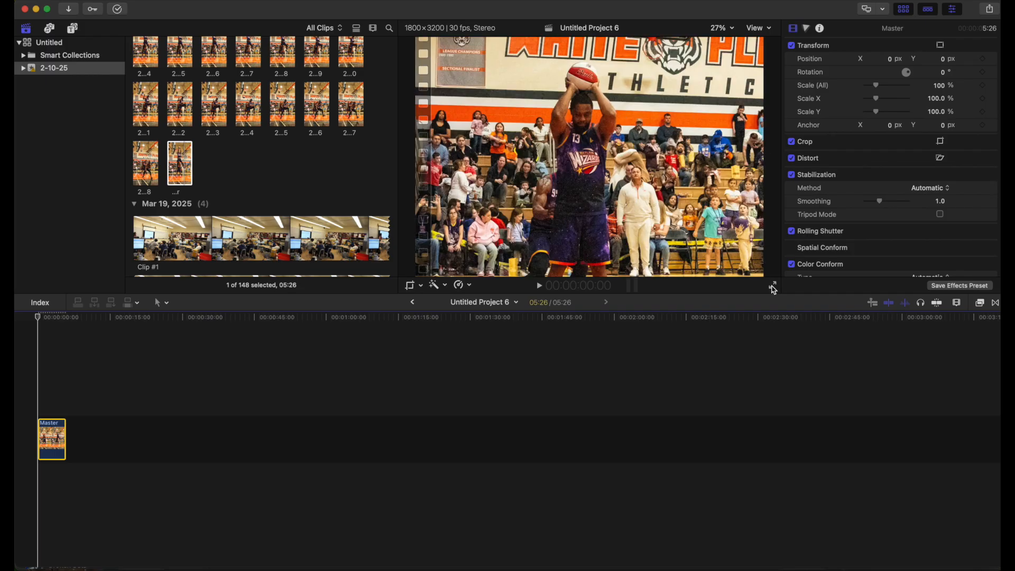
{"action": "left_click", "coordinate": [773, 288]}
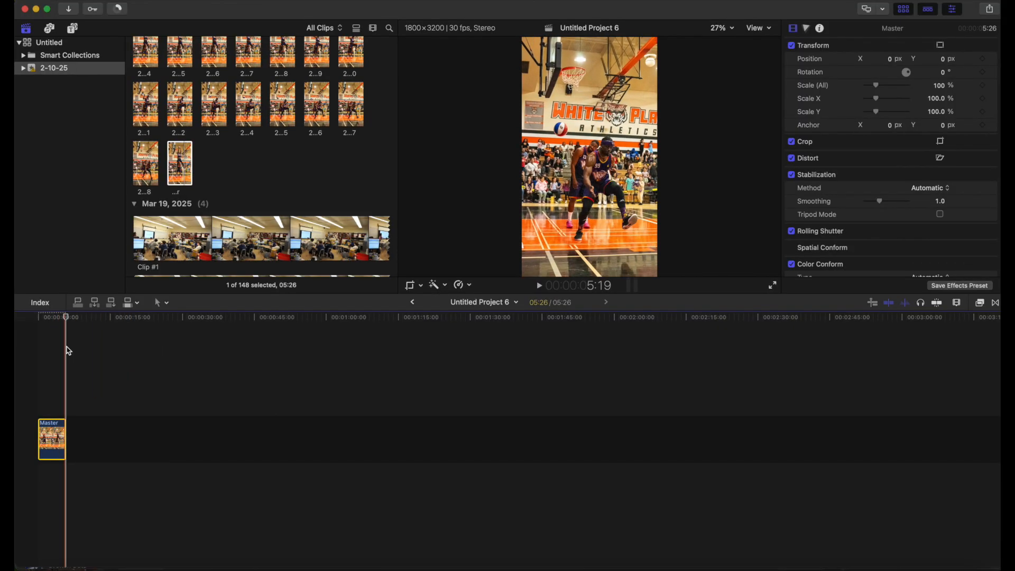
Append the Master clip twice more so three copies play back to back, and return to the start
{"action": "key", "text": "e"}
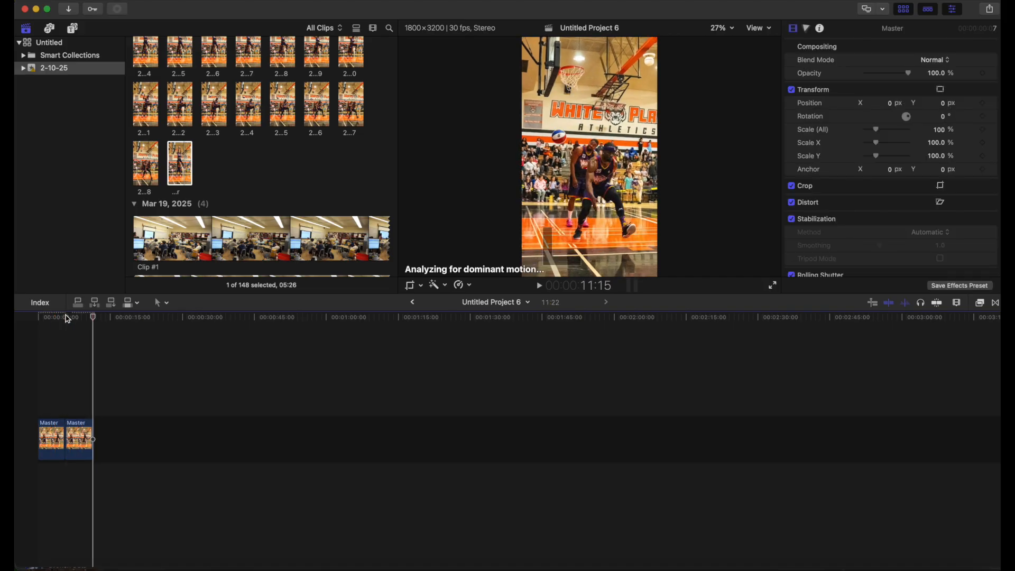
{"action": "key", "text": "e"}
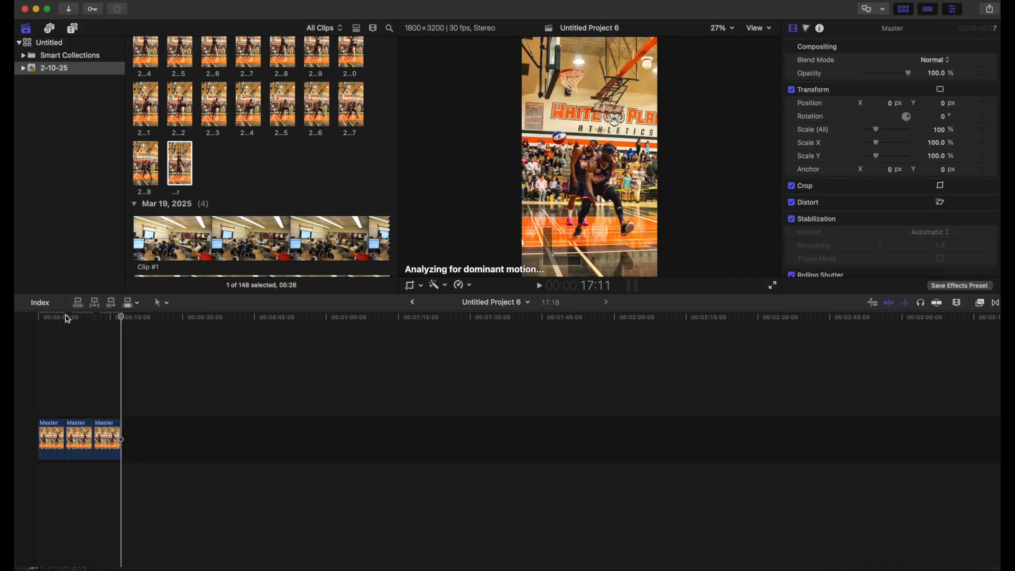
{"action": "key", "text": "Home"}
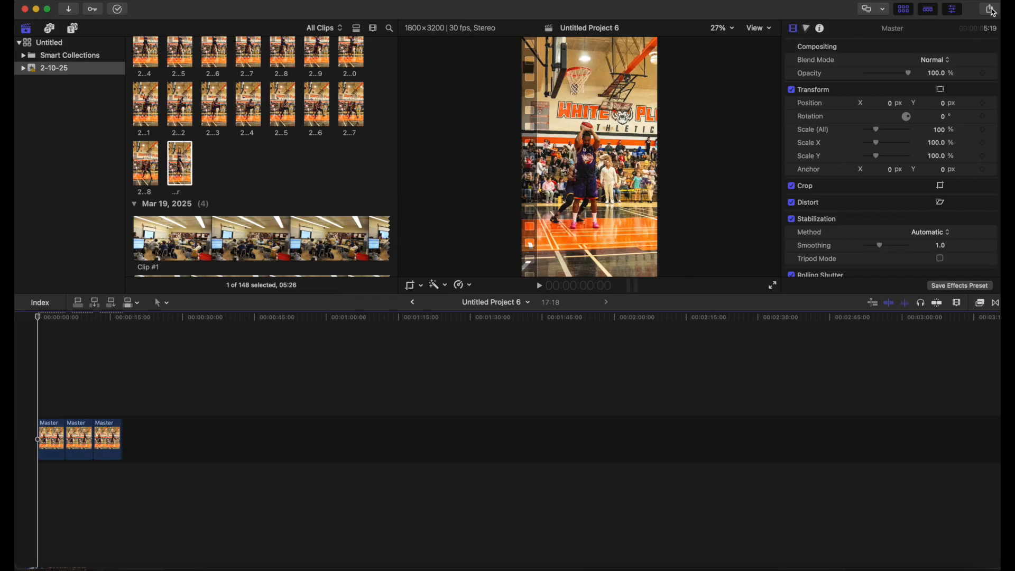
Export the project as a movie file and play the exported movie
{"action": "left_click", "coordinate": [991, 10]}
{"action": "left_click", "coordinate": [935, 42]}
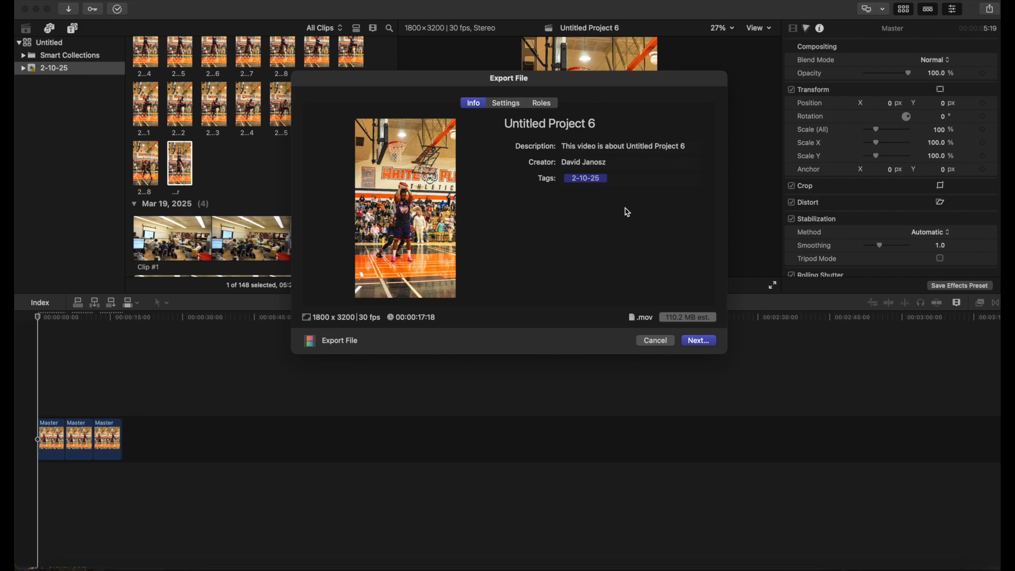
{"action": "left_click", "coordinate": [698, 341]}
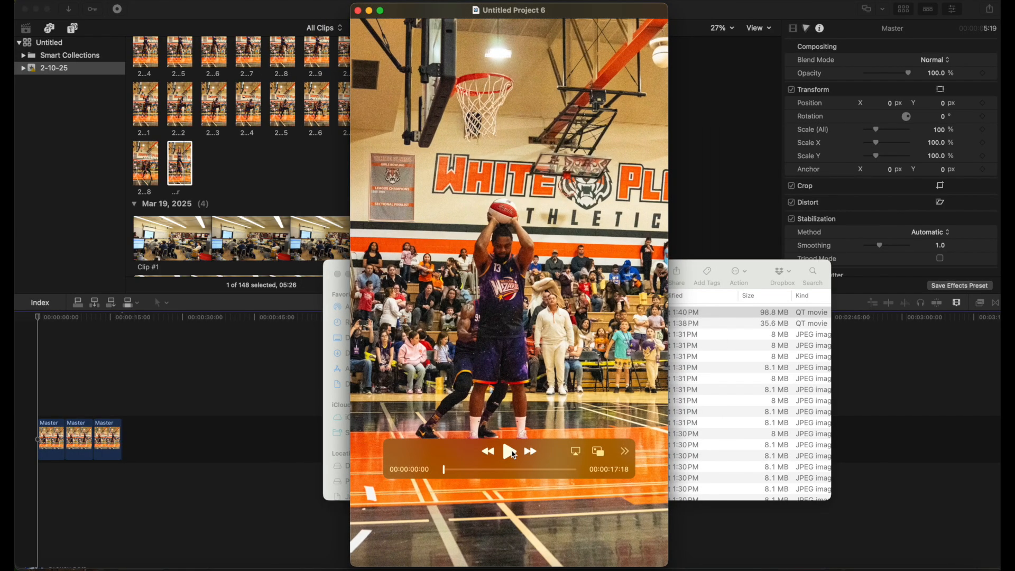
{"action": "left_click", "coordinate": [509, 452]}
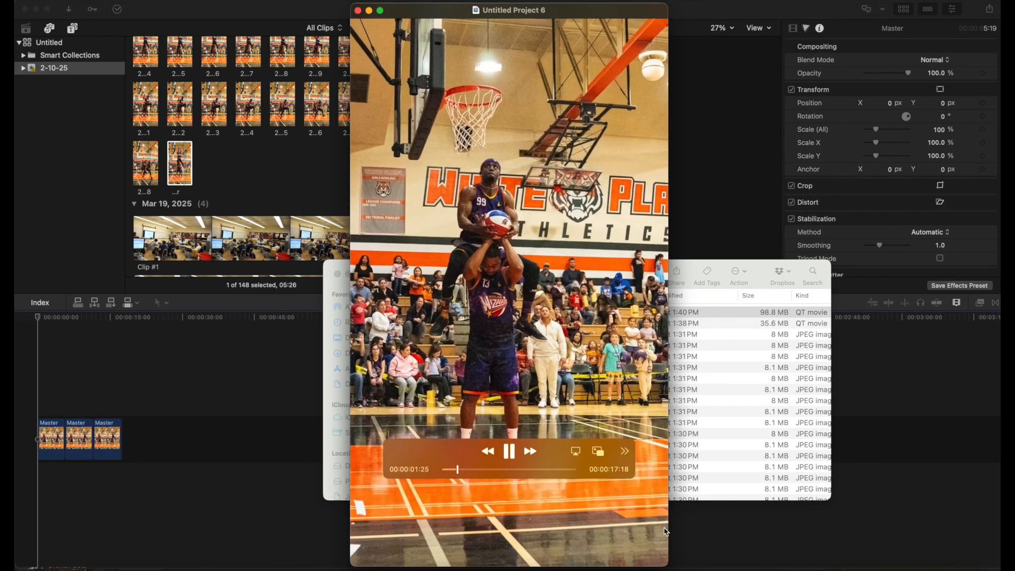